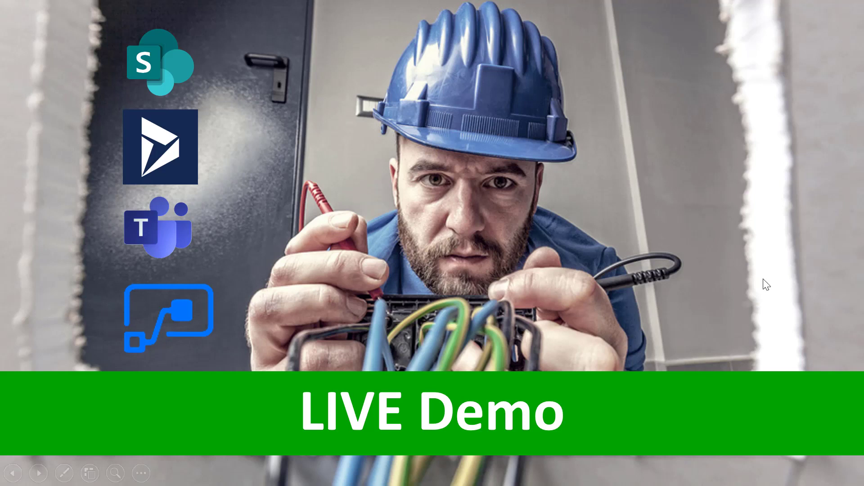
Step: Exit the full-screen slide show to edit slide 3, LIVE Demo, in PowerPoint
key(Escape)
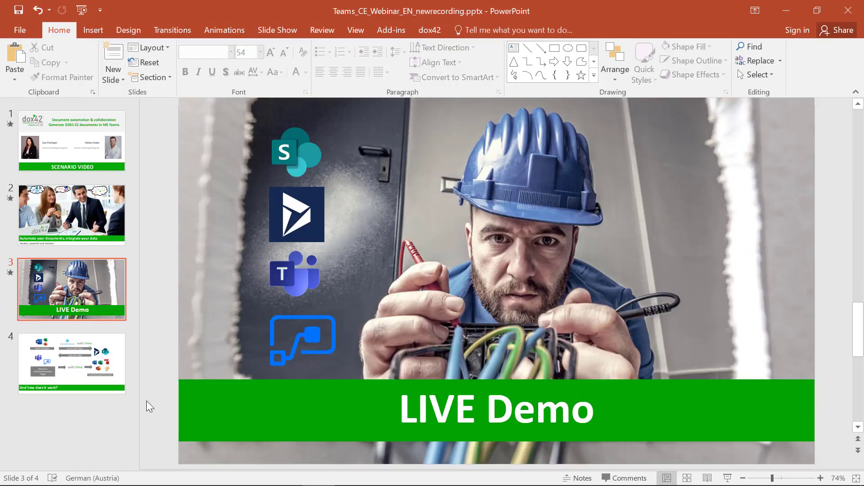
Step: Bring Teams forward and give the colleague's proposal request a thumbs-up
click(149, 473)
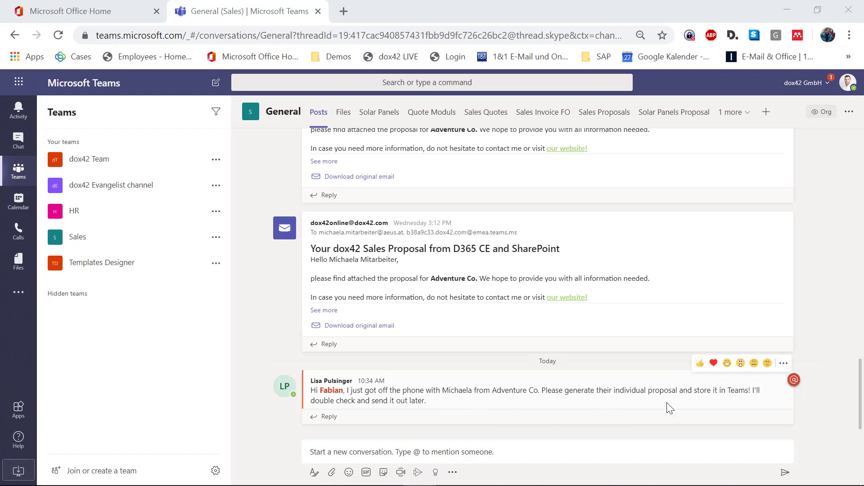
click(700, 363)
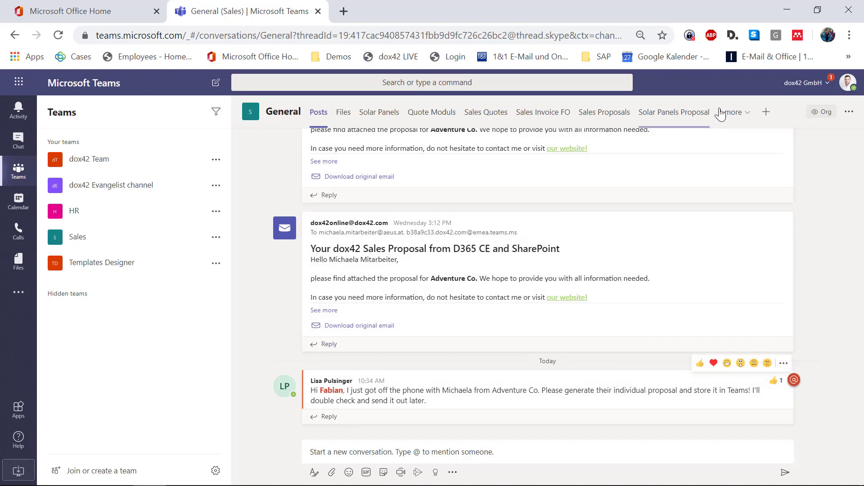
Step: Show the Solar Panels Proposal opportunity and scroll down to its dox42 proposal buttons
click(664, 113)
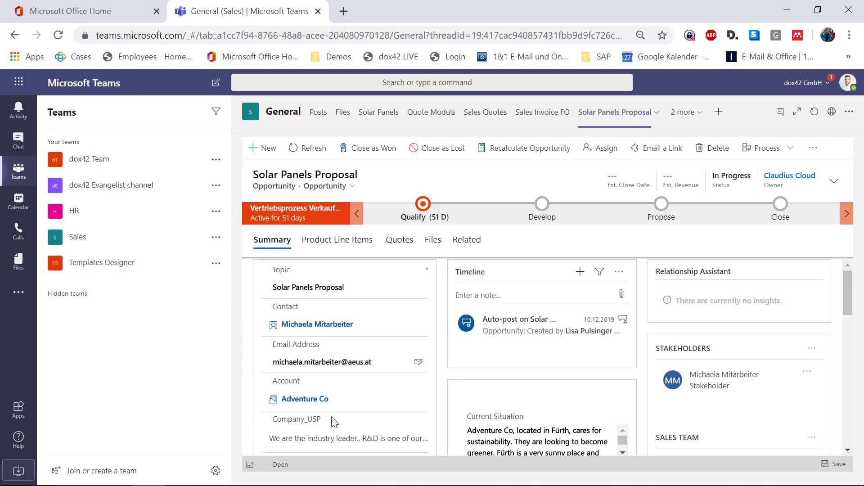
scroll(465, 373, down, 2)
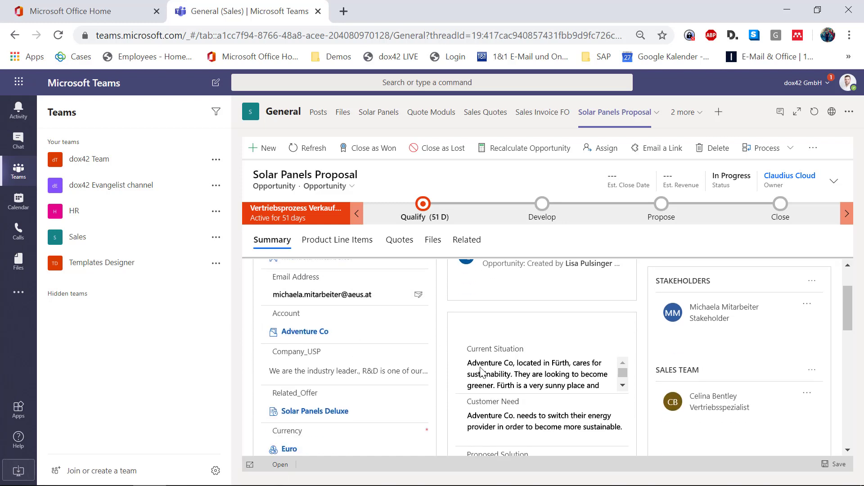
scroll(544, 360, down, 2)
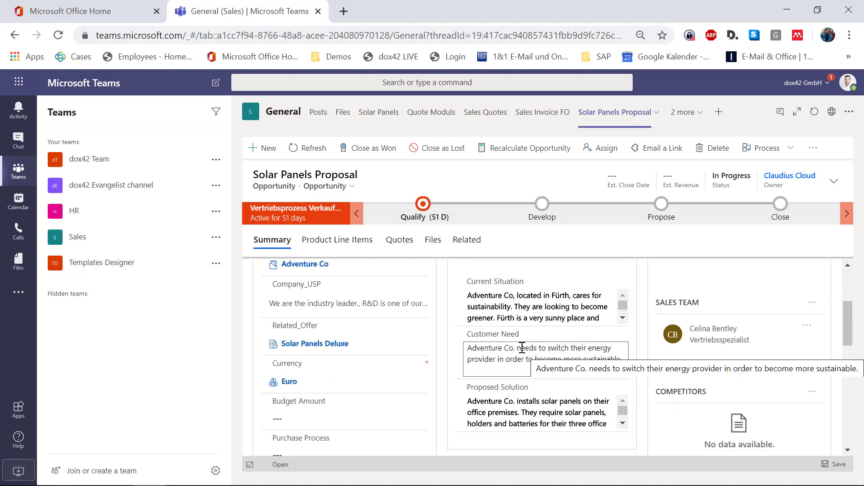
scroll(525, 347, down, 2)
scroll(524, 345, down, 1)
scroll(513, 395, down, 3)
scroll(514, 395, down, 3)
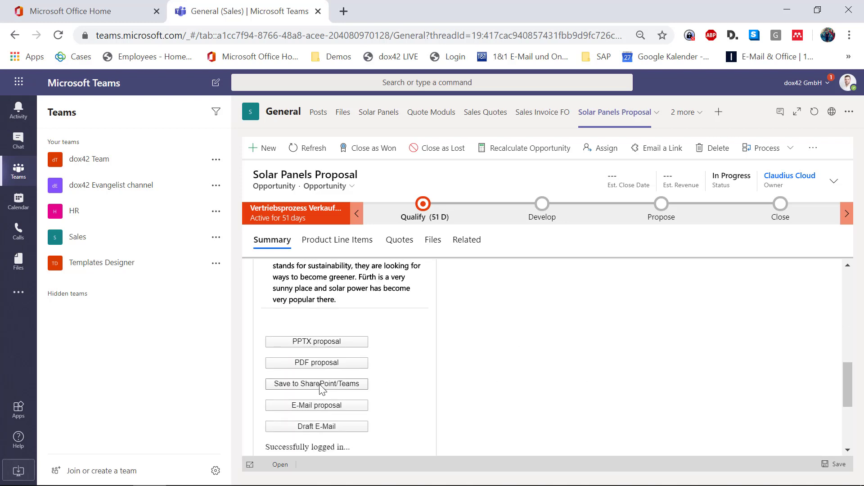
Step: Generate the proposal with dox42's Save to SharePoint/Teams button
click(314, 388)
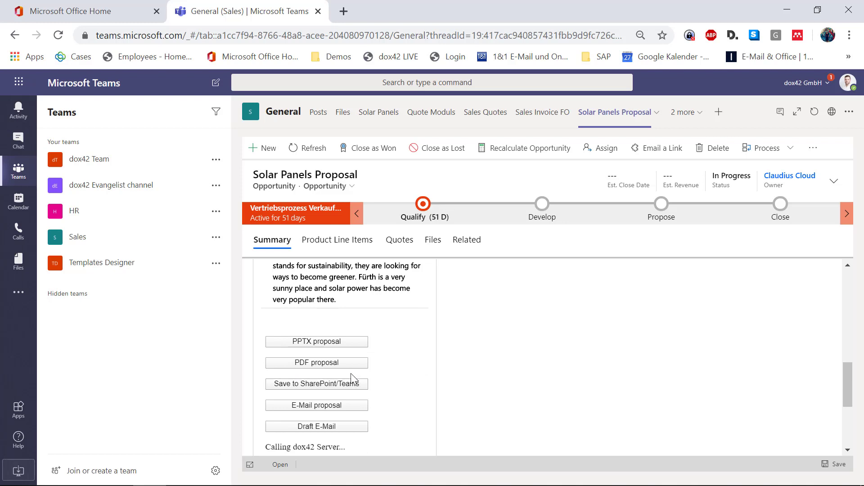
scroll(419, 392, down, 2)
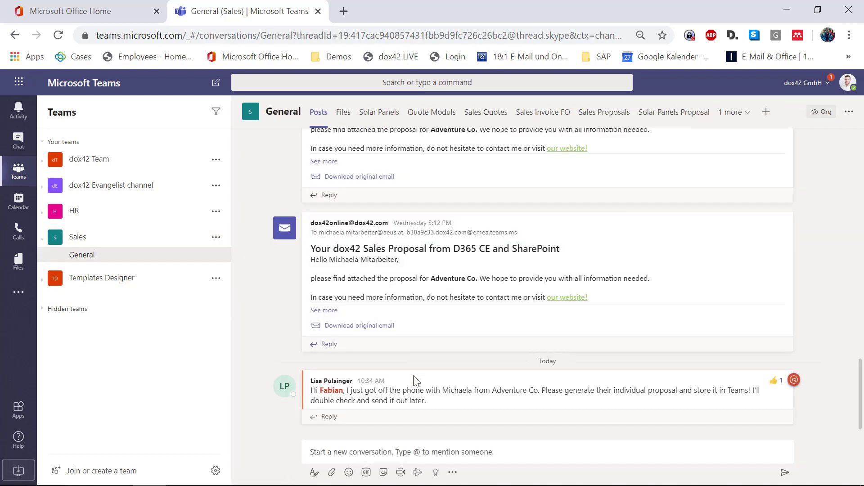
Step: Reply 'done! Good luck with the customer!' to the colleague's proposal request
click(368, 418)
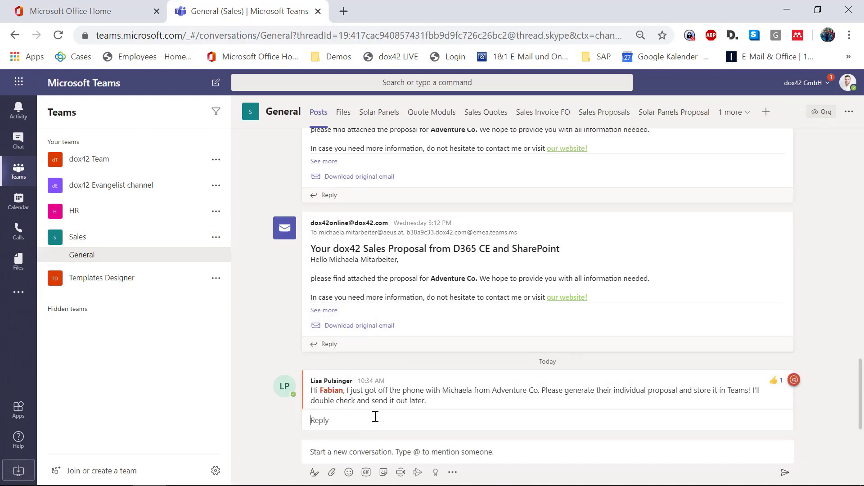
text(done! Good luck with the c)
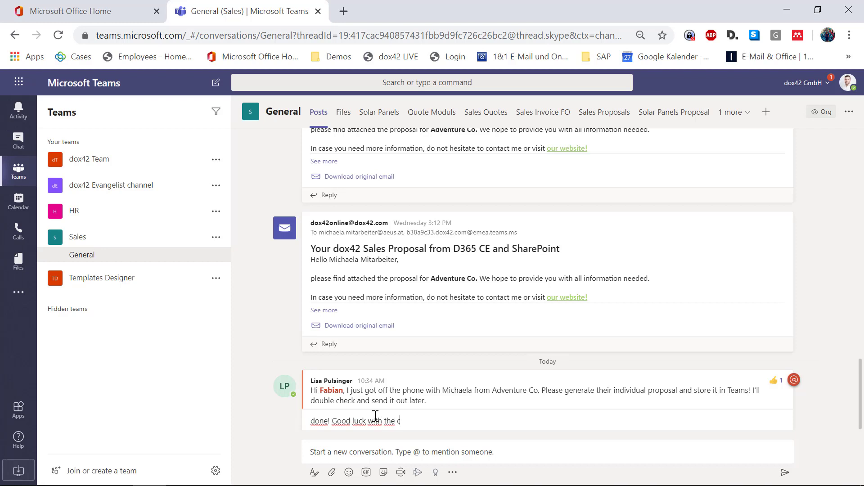
text(ustomer!)
key(Return)
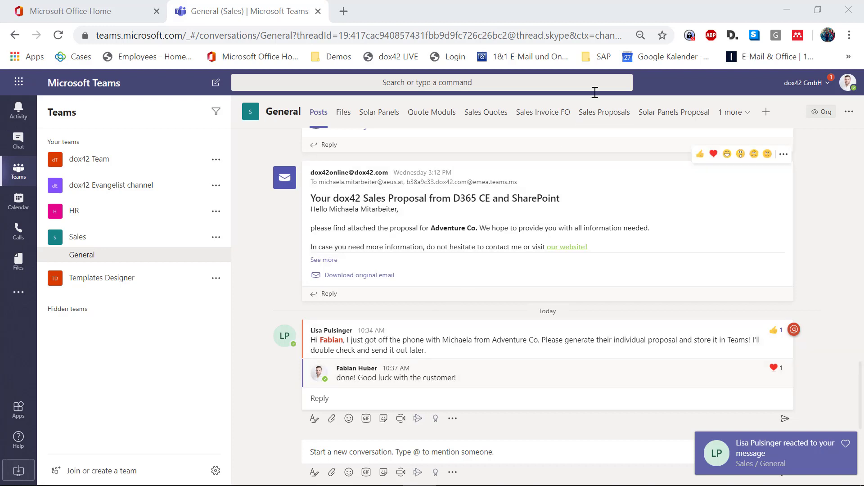
Step: Open Proposal_Solar Panels Proposal.pptx from the Sales Proposals library
click(597, 118)
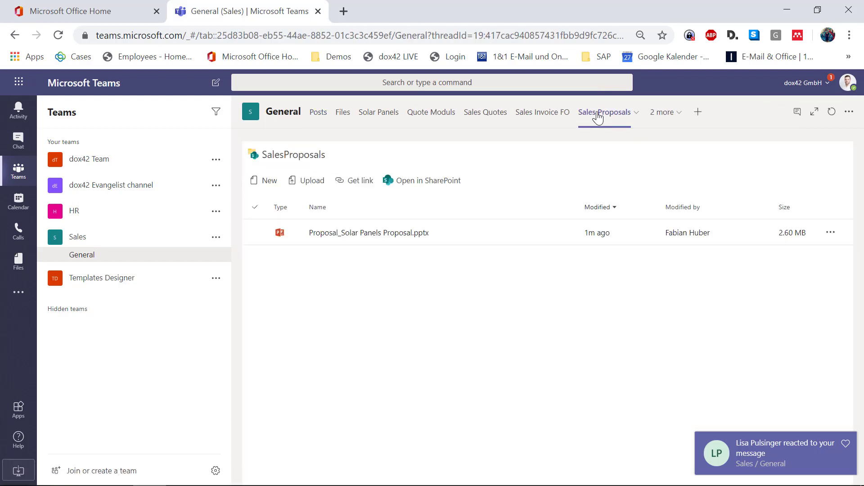
click(593, 227)
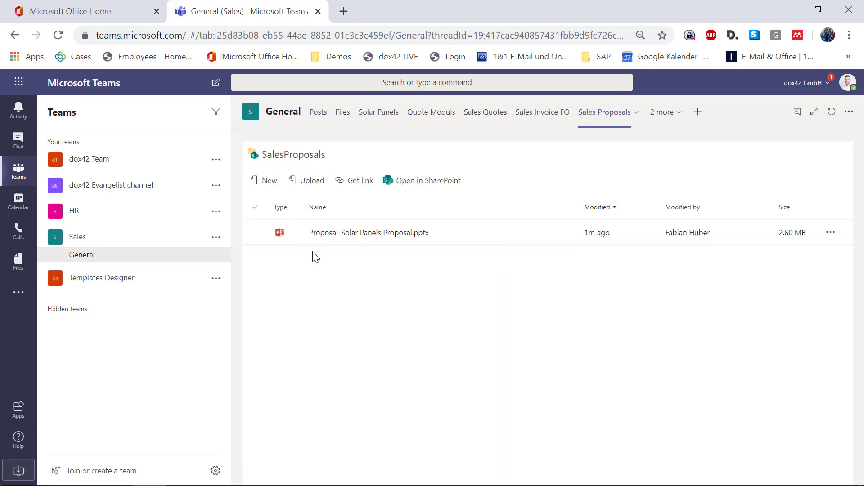
click(394, 246)
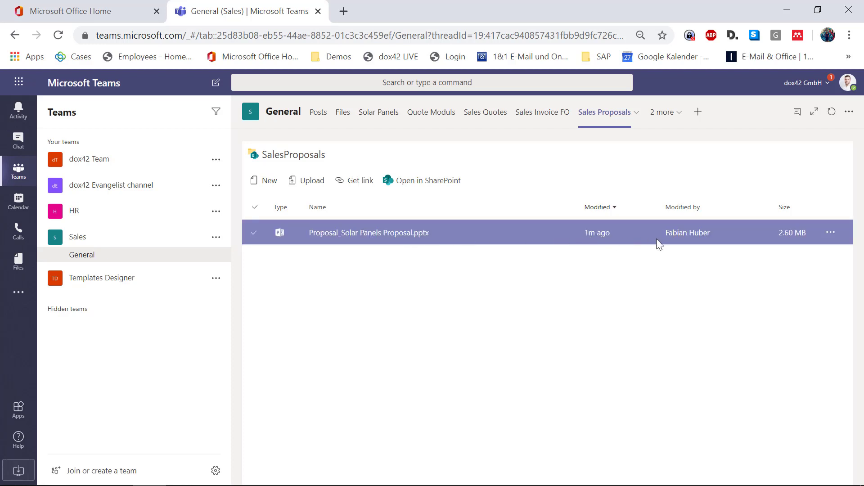
click(693, 249)
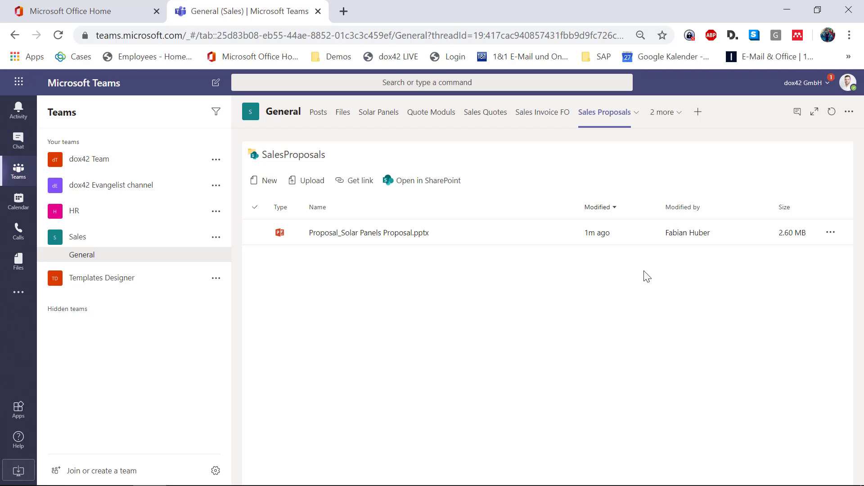
click(371, 240)
click(370, 233)
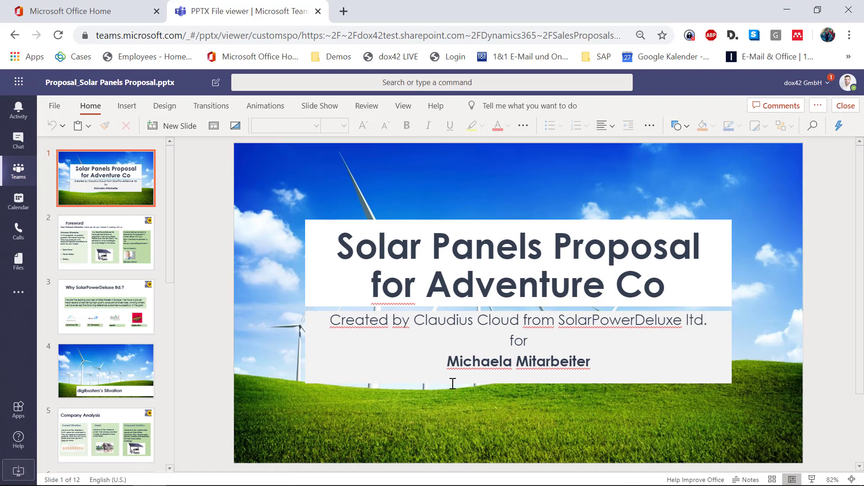
Step: Browse the Foreword and Why SolarPowerDeluxe ltd.? slides, then show slide 5, Company Analysis
click(73, 237)
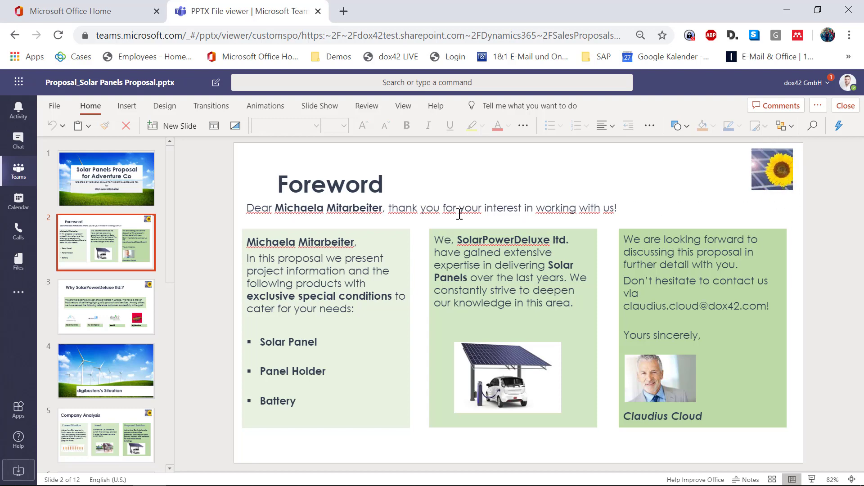
click(125, 319)
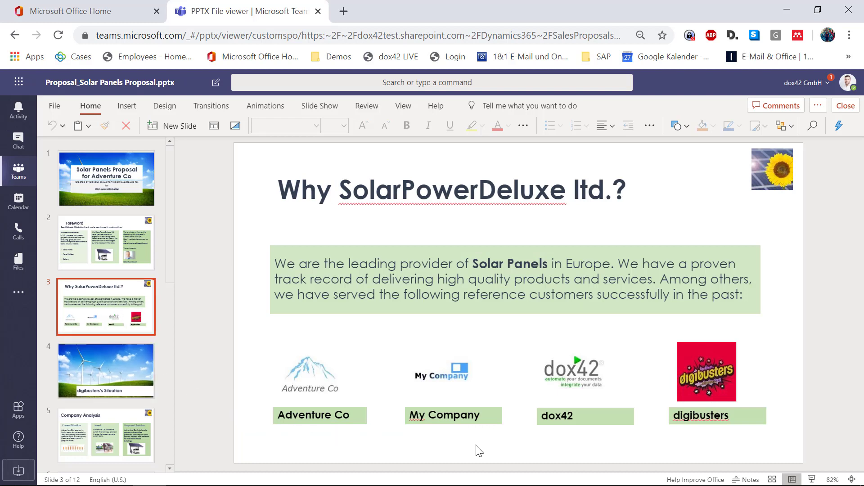
scroll(170, 470, down, 5)
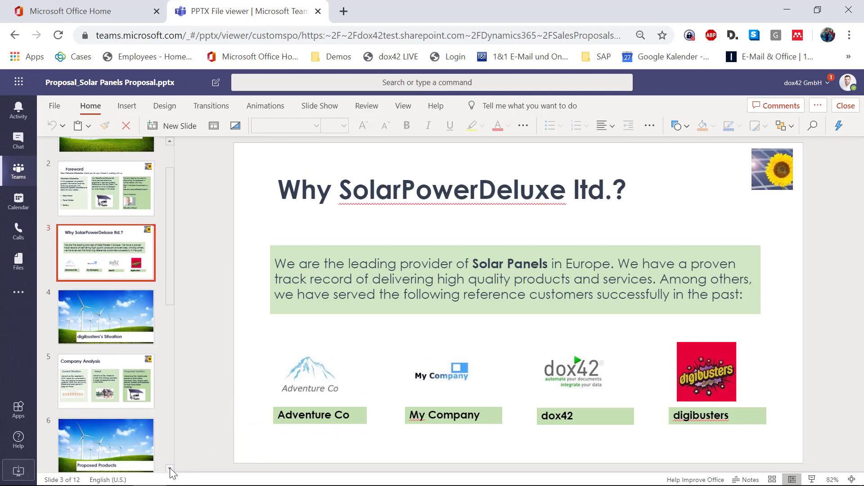
scroll(169, 471, down, 1)
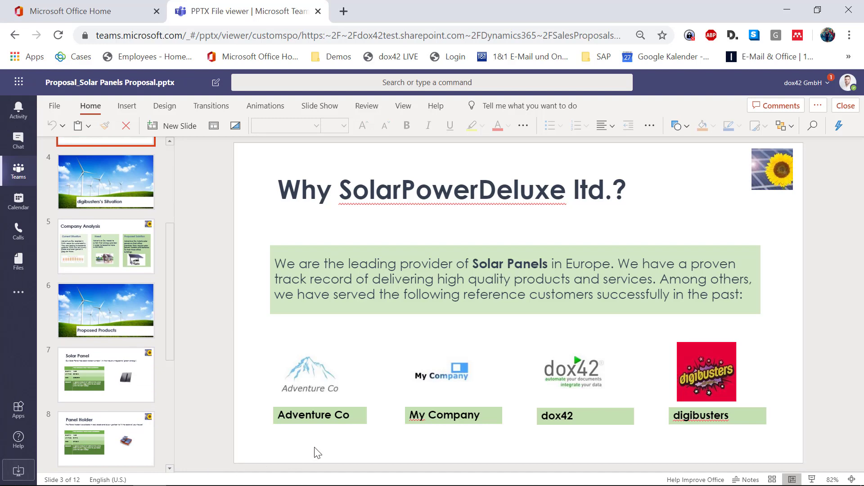
click(100, 254)
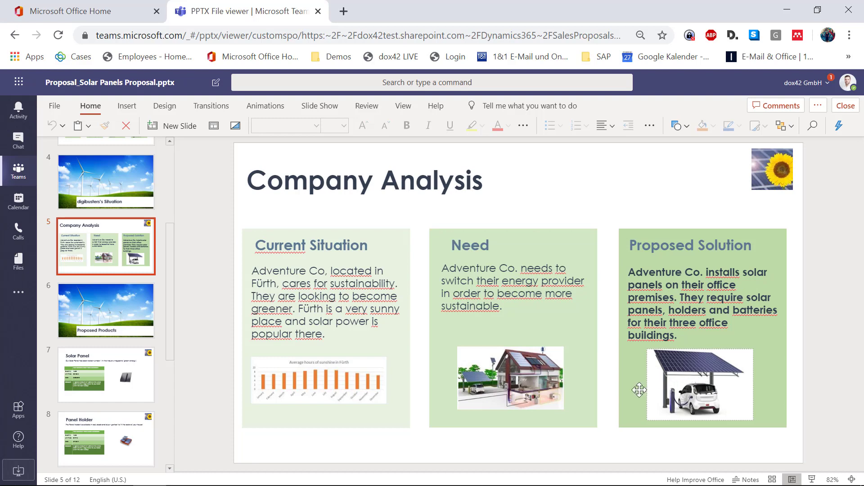
Step: Review the Solar Panel, Panel Holder, Battery, Connection Plan and Contact Us slides, then close the viewer
click(119, 391)
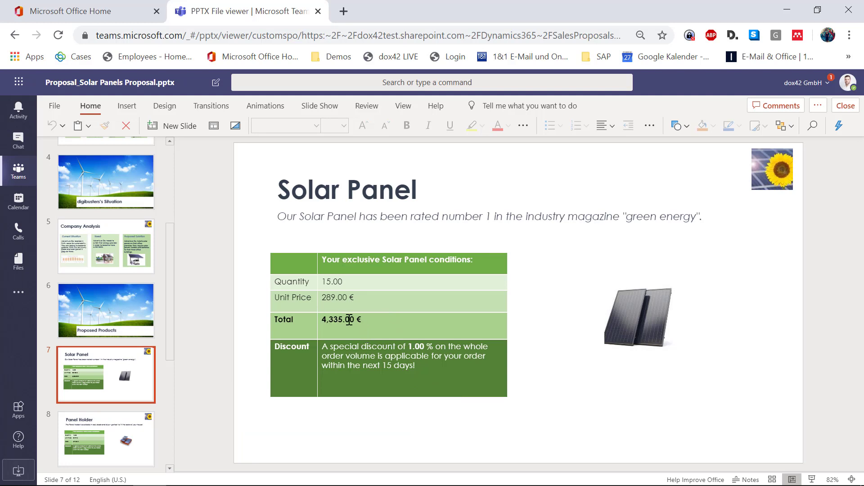
click(170, 469)
scroll(171, 473, down, 3)
click(123, 326)
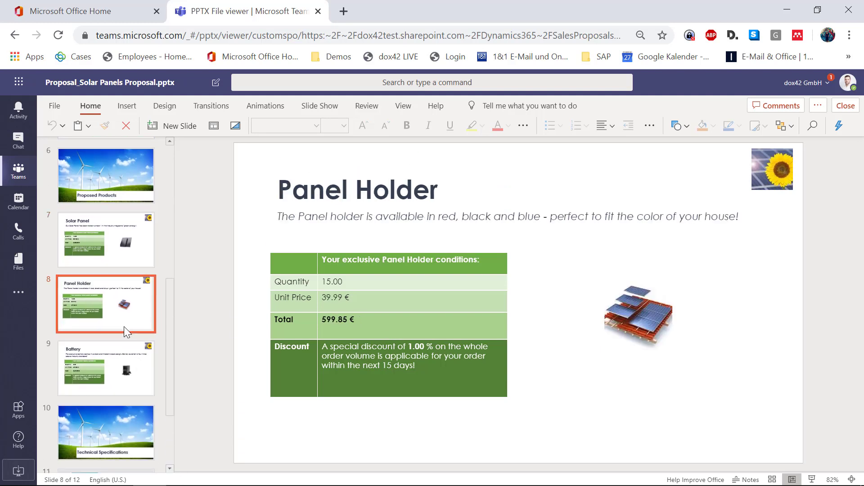
click(124, 357)
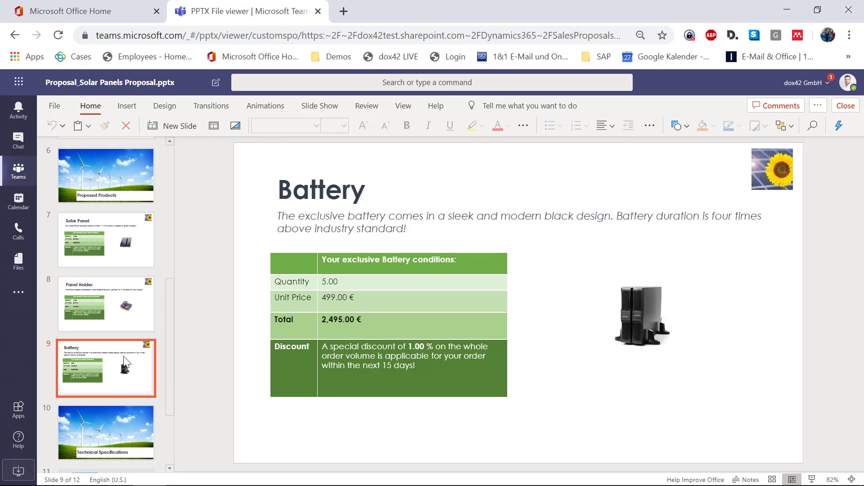
scroll(169, 473, down, 5)
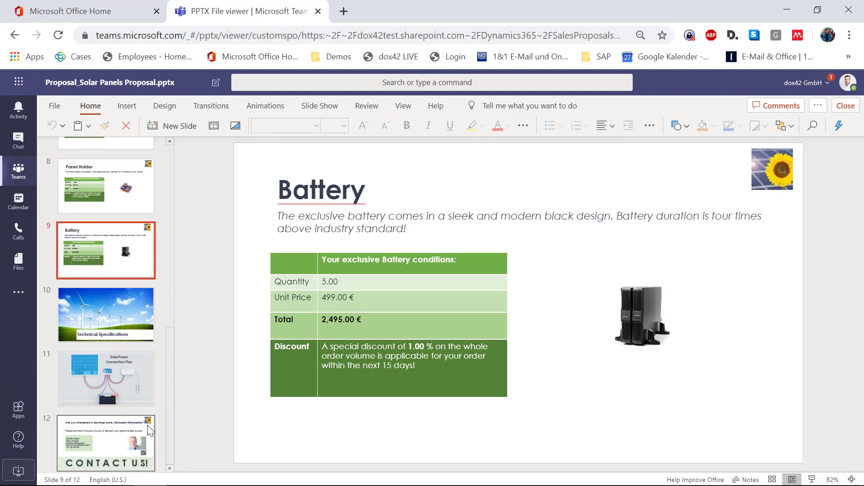
click(129, 393)
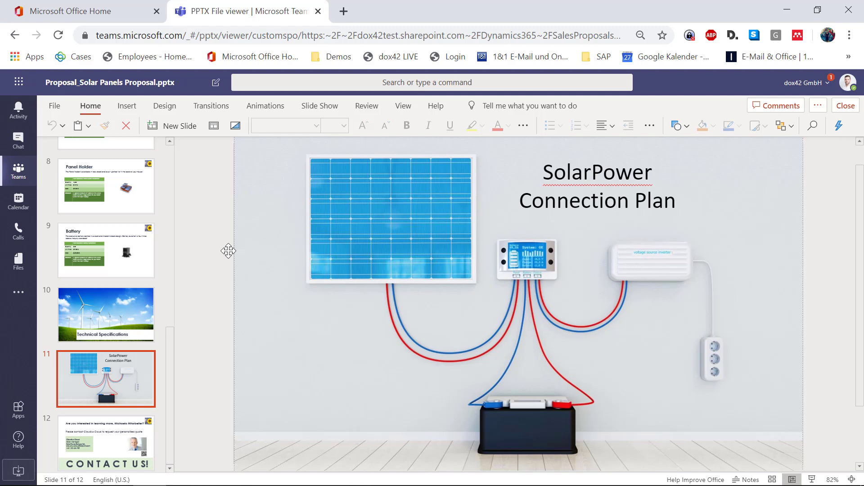
click(121, 448)
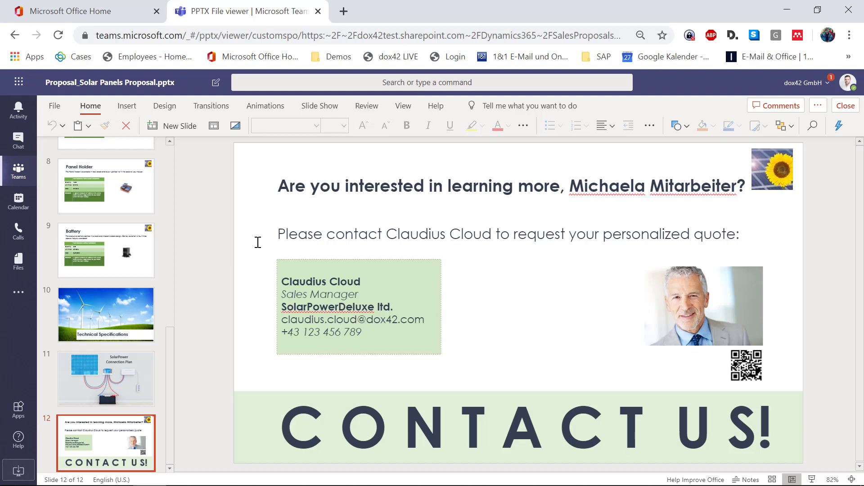
click(26, 172)
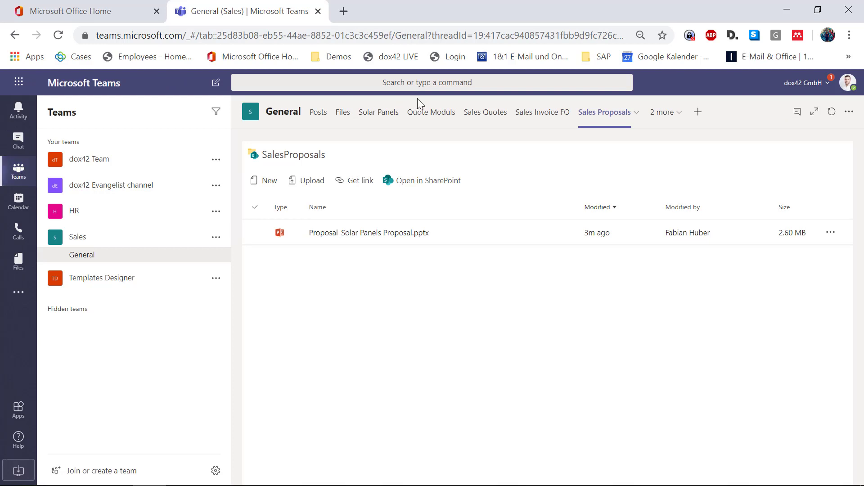
Step: Reopen Solar Panels Proposal from the '2 more' tab menu and scroll to the dox42 buttons
click(663, 113)
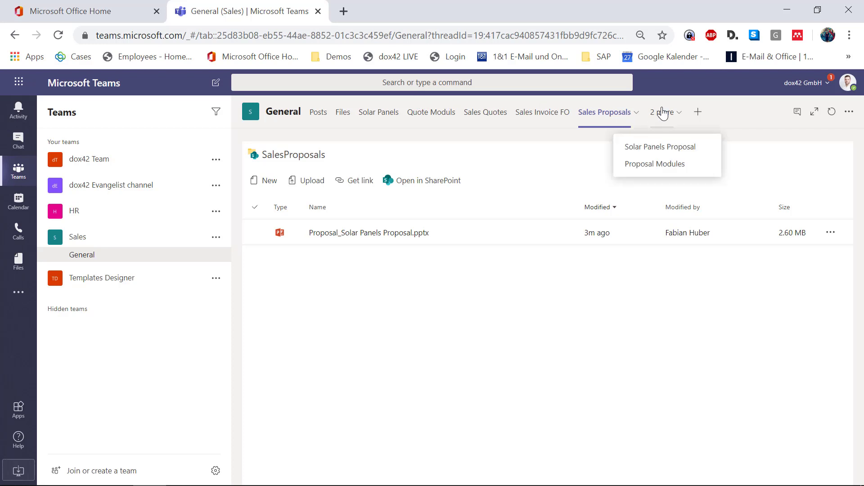
click(687, 152)
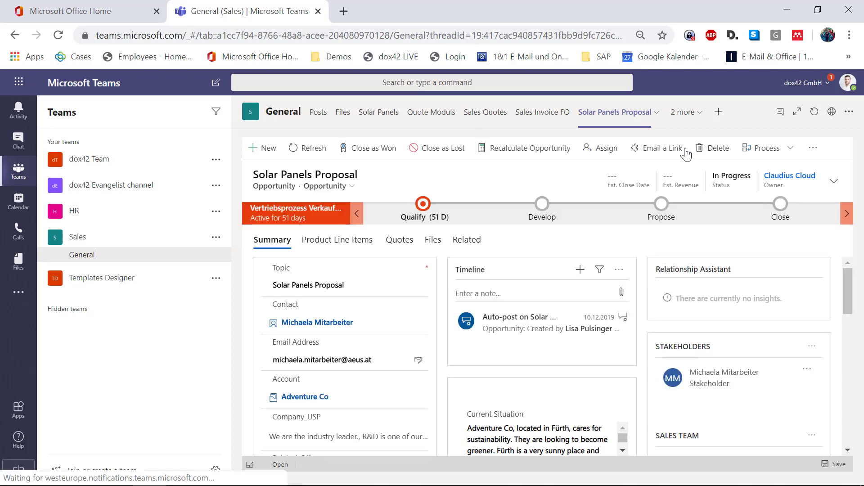
scroll(644, 276, down, 1)
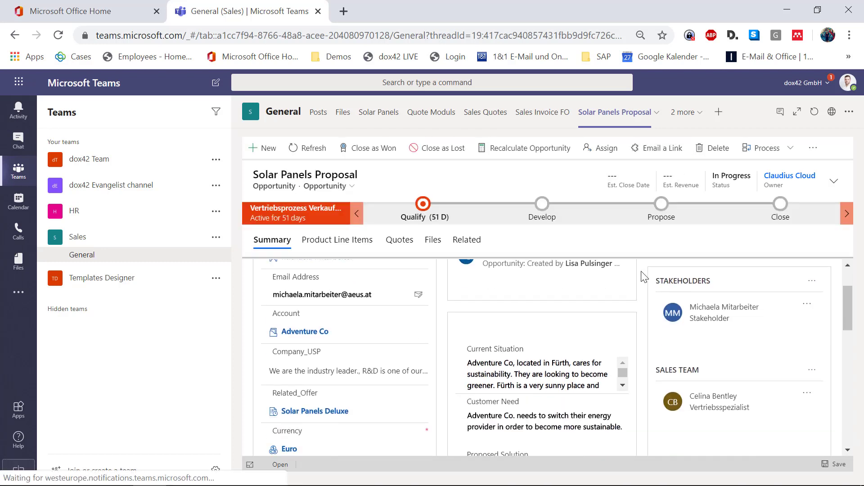
scroll(644, 276, down, 7)
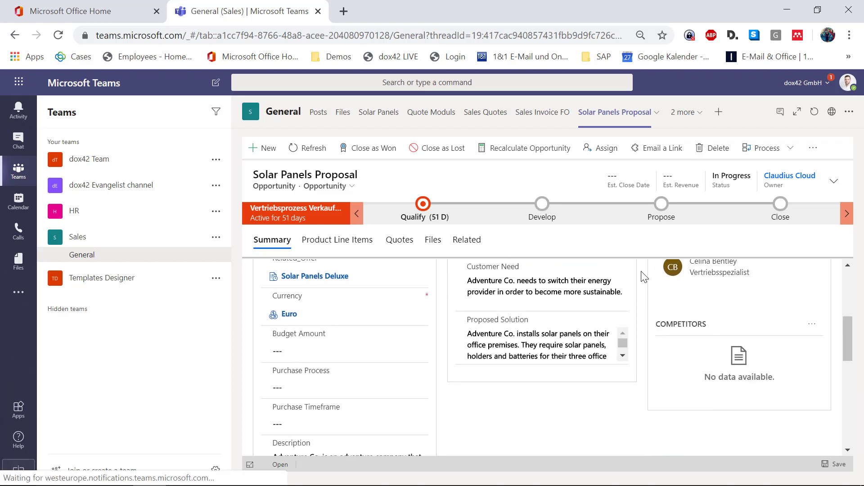
scroll(644, 276, down, 1)
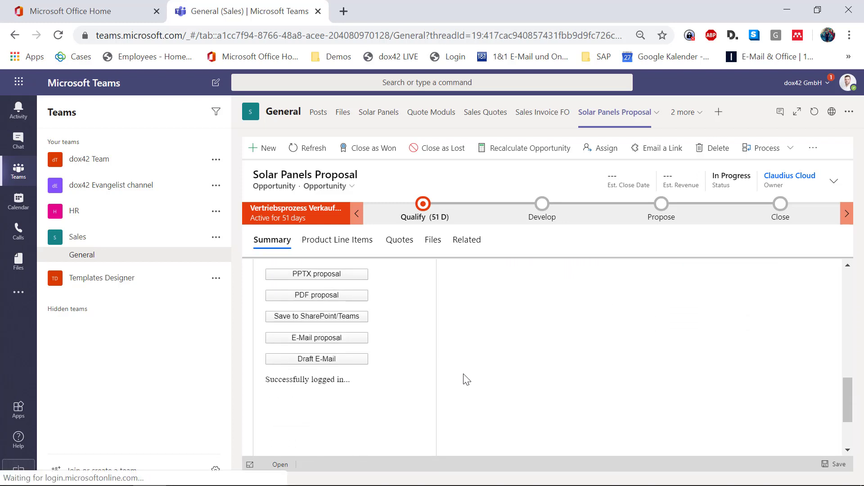
Step: Generate and e-mail the proposal via the dox42 E-Mail button, then return to General
click(316, 338)
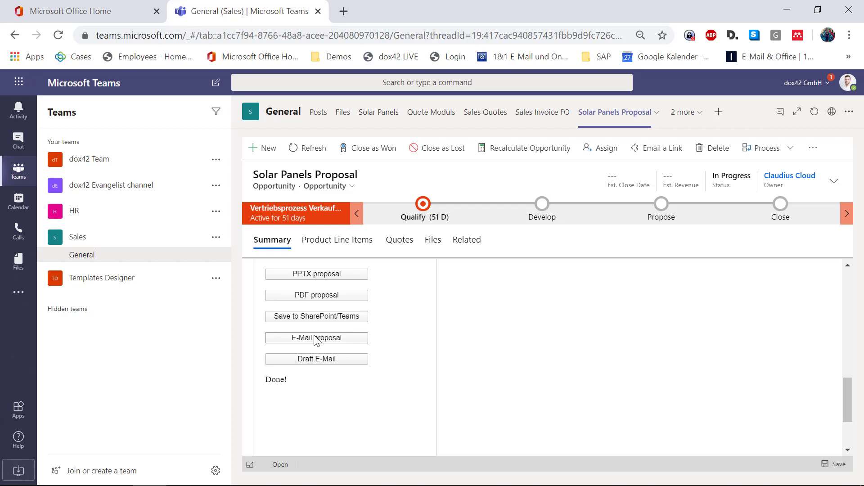
click(86, 257)
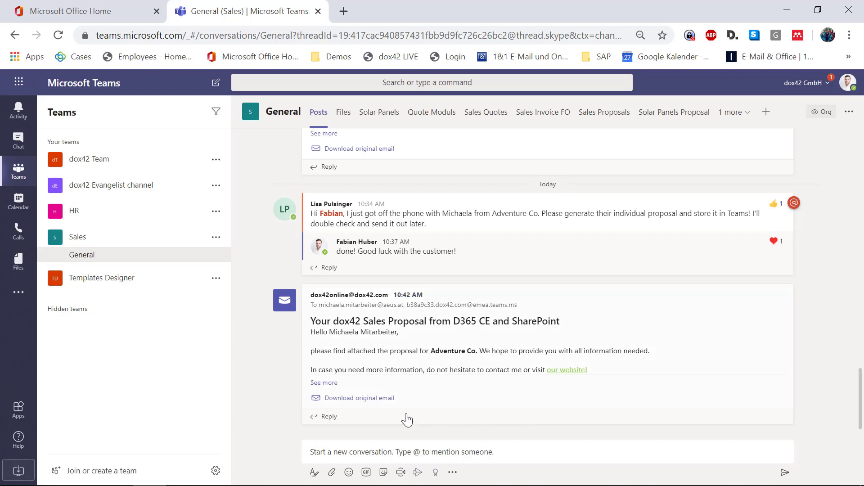
Step: Expand the dox42 proposal e-mail post and download the original e-mail file
click(324, 383)
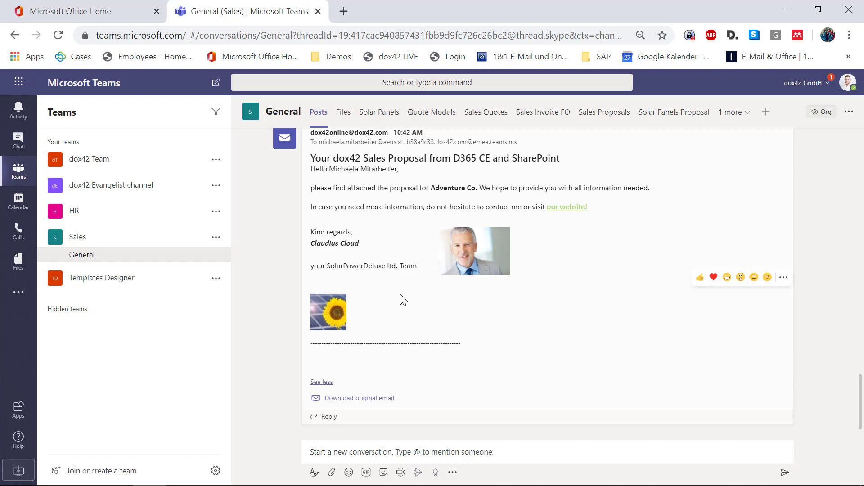
click(376, 398)
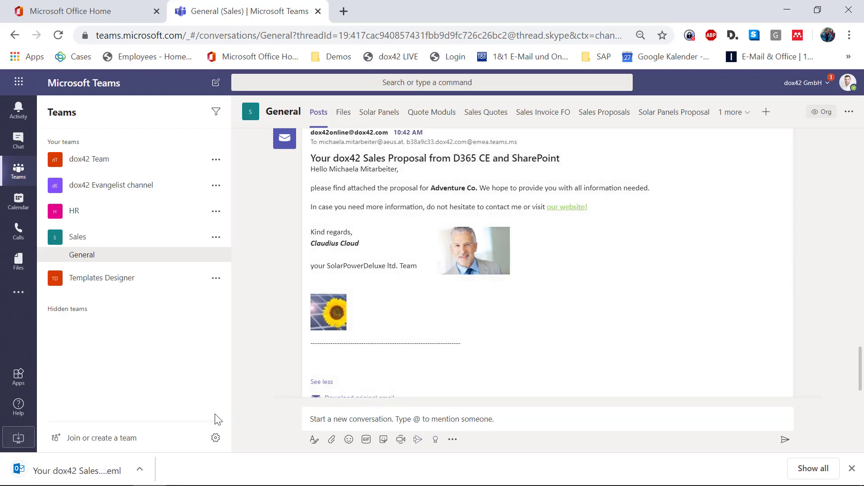
Step: Open the downloaded e-mail and its Proposal_Solar Panels Proposal.pptx attachment
click(92, 477)
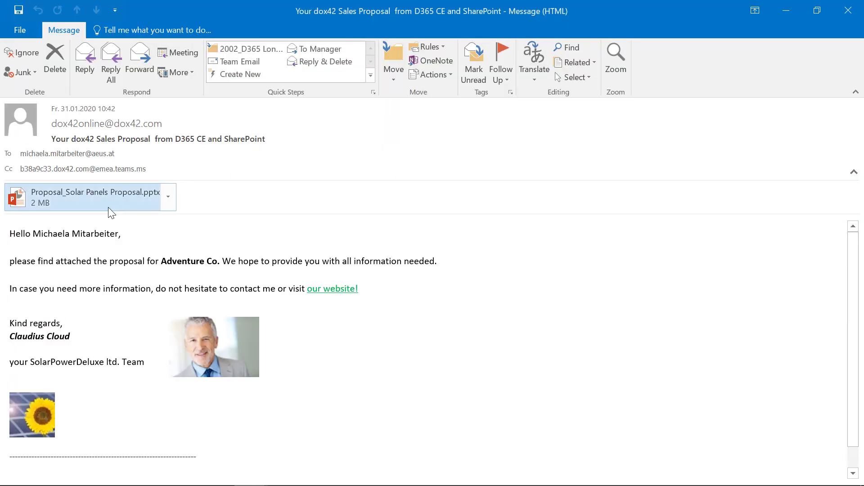
click(166, 204)
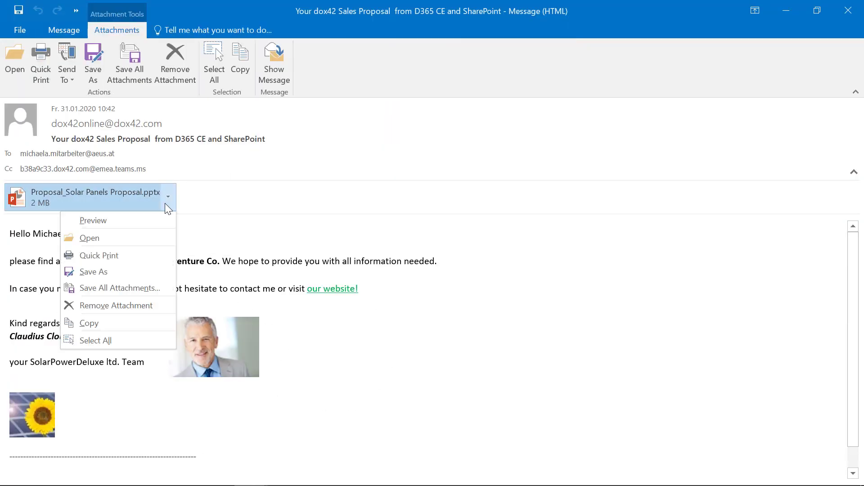
click(158, 238)
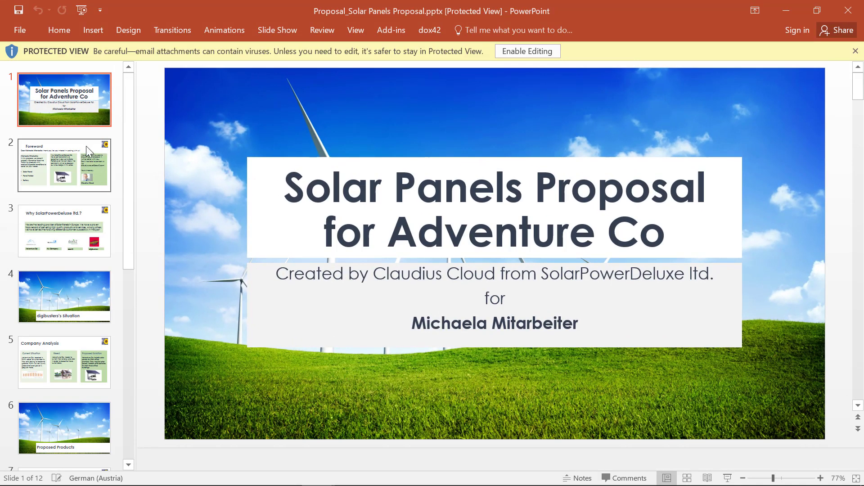
Step: Browse the Foreword and Why SolarPowerDeluxe ltd.? slides, then return to the title slide
click(72, 184)
click(67, 239)
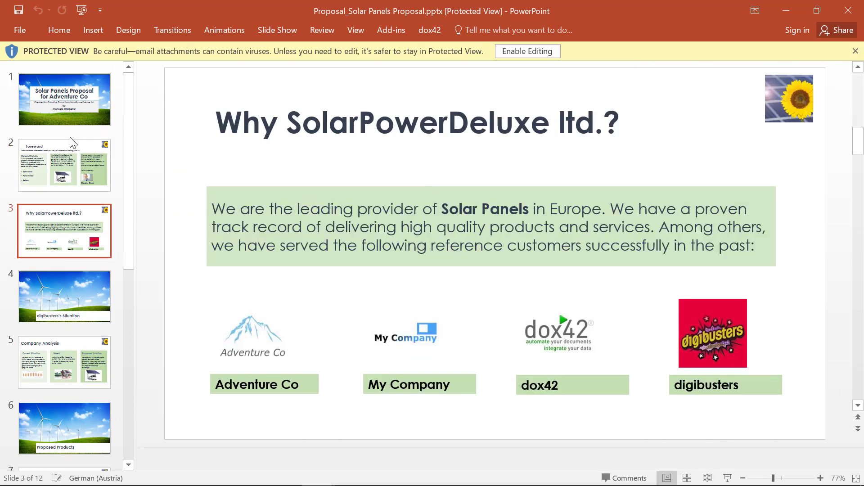
click(71, 110)
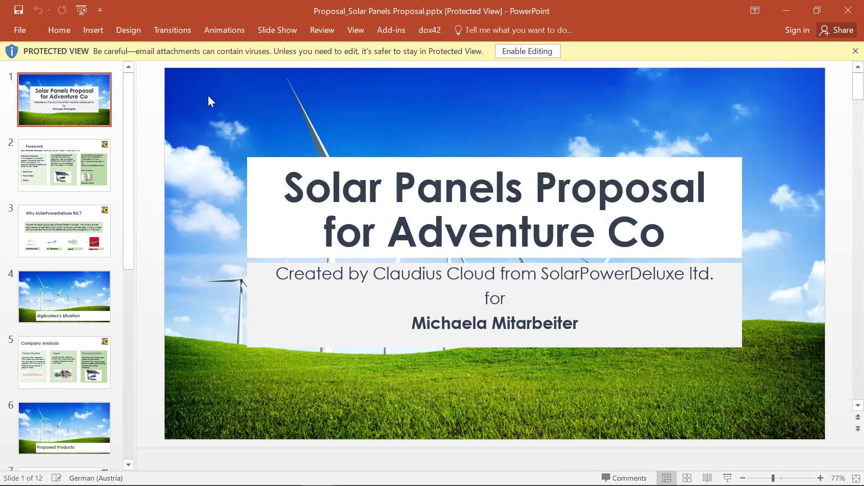
Step: Close the proposal presentation and bring Chrome with Teams back to the front
click(847, 12)
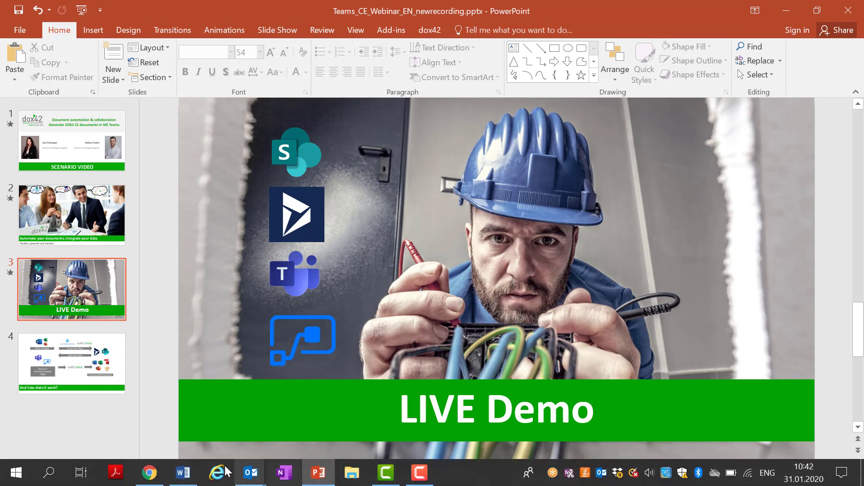
click(157, 475)
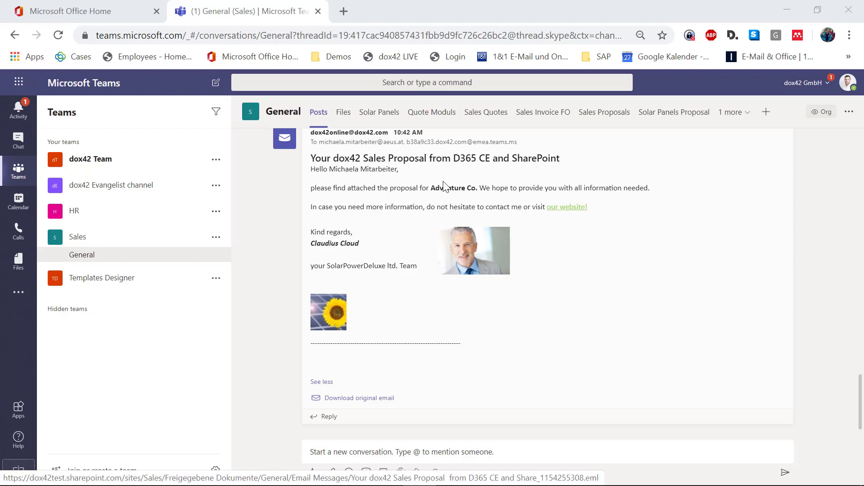
Step: Show the Solar Panels Deluxe draft quote for Adventure Co, totalling 7.355,55 €
click(374, 115)
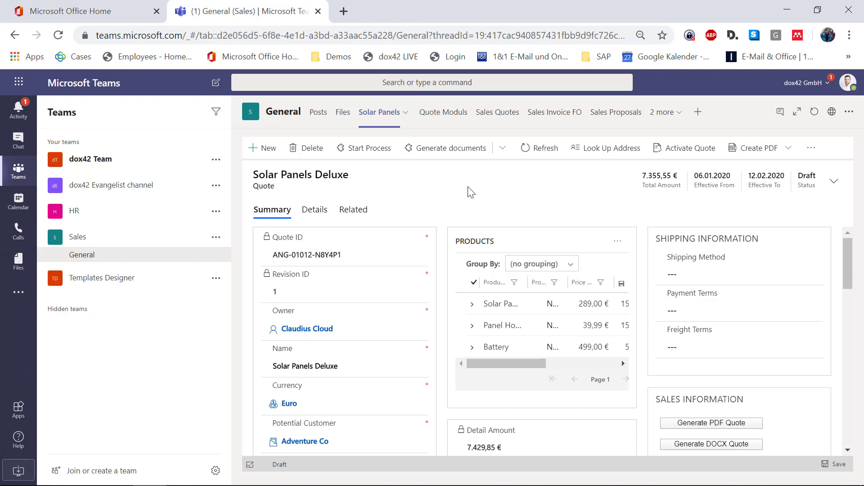
Step: Browse the Quote Moduls ANG-01012-N8Y4P1 folder, previewing ExcelProjectPlanSolar.xlsx before returning to its file list
click(450, 121)
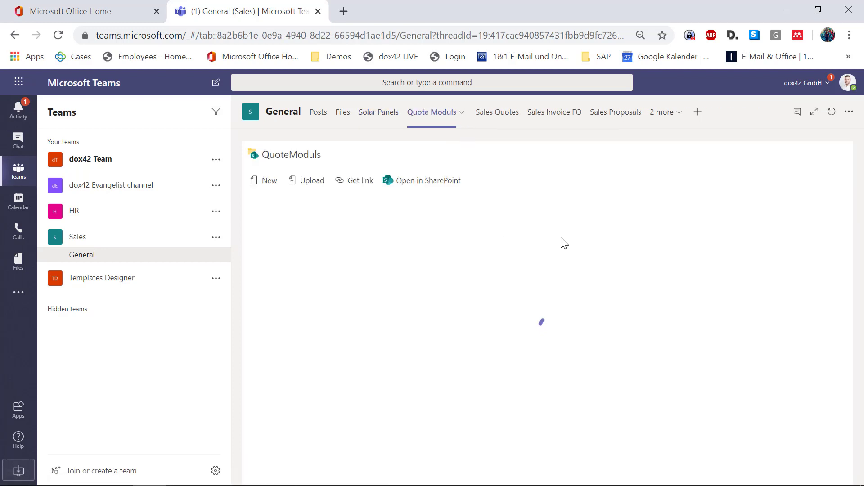
click(563, 253)
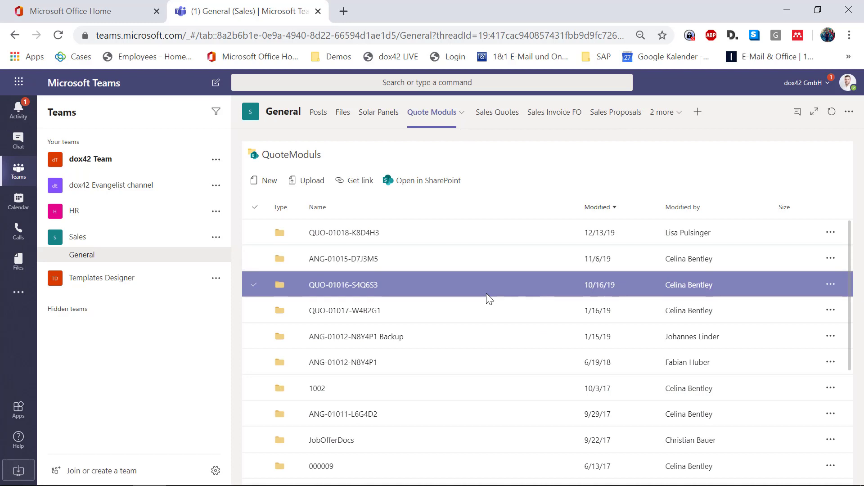
click(356, 365)
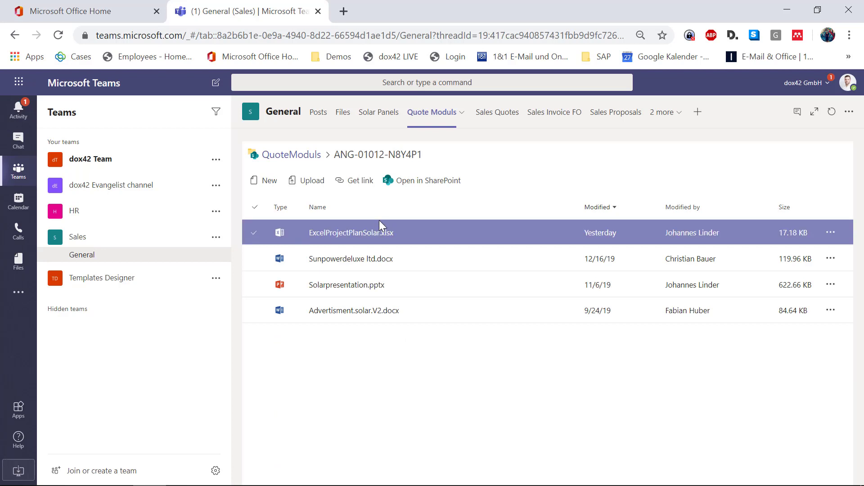
click(355, 234)
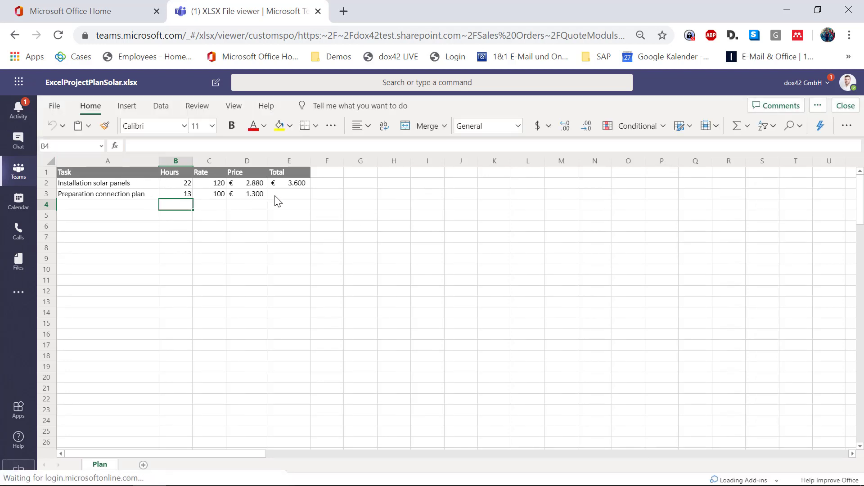
click(16, 36)
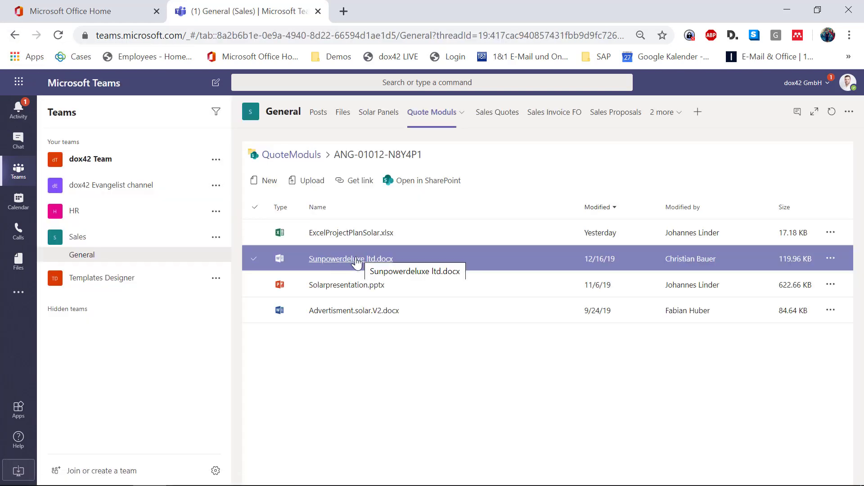
Step: Preview Sunpowerdeluxe ltd.docx and Solarpresentation.pptx, then return to the Solar Panels quote
click(356, 260)
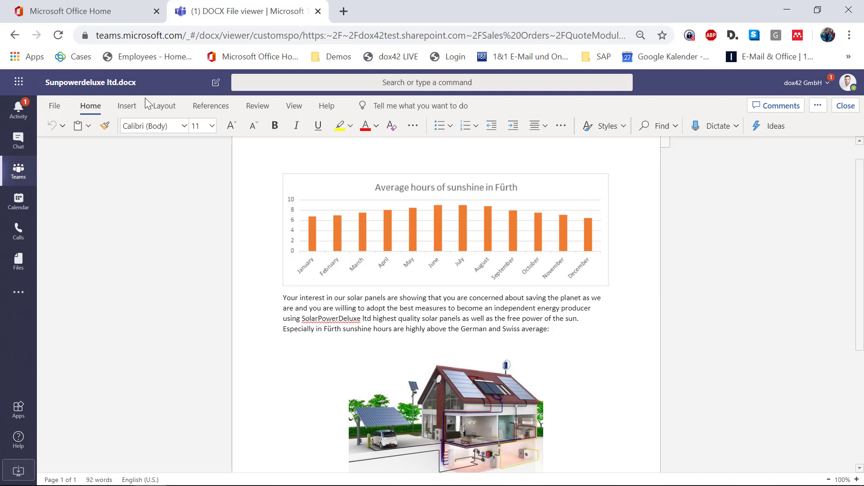
click(14, 35)
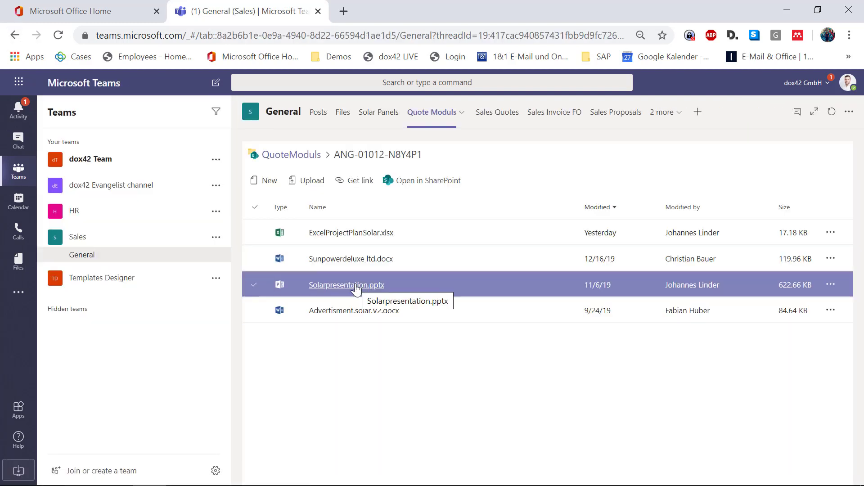
click(349, 286)
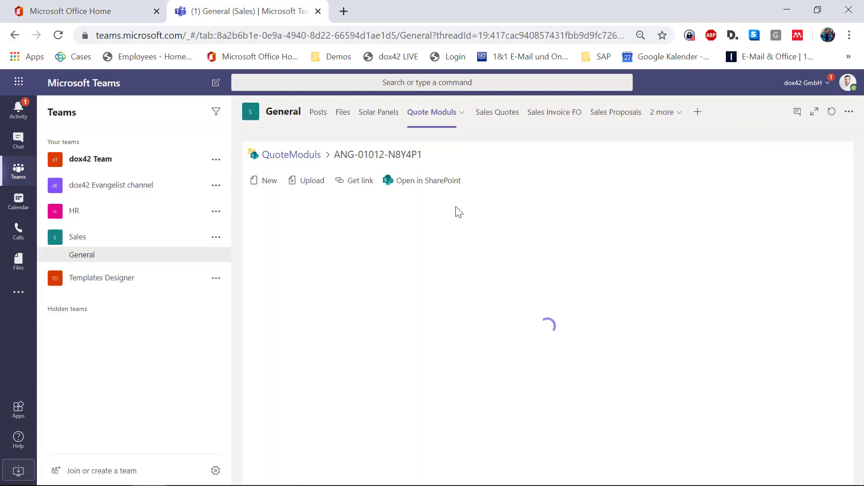
click(379, 113)
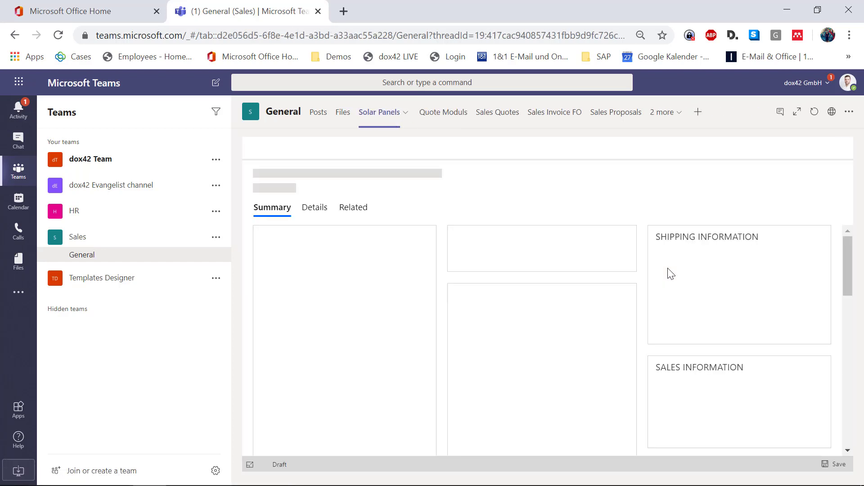
Step: Generate the PDF quote from the Sales Information section and let it download
scroll(359, 368, down, 1)
scroll(359, 368, down, 1)
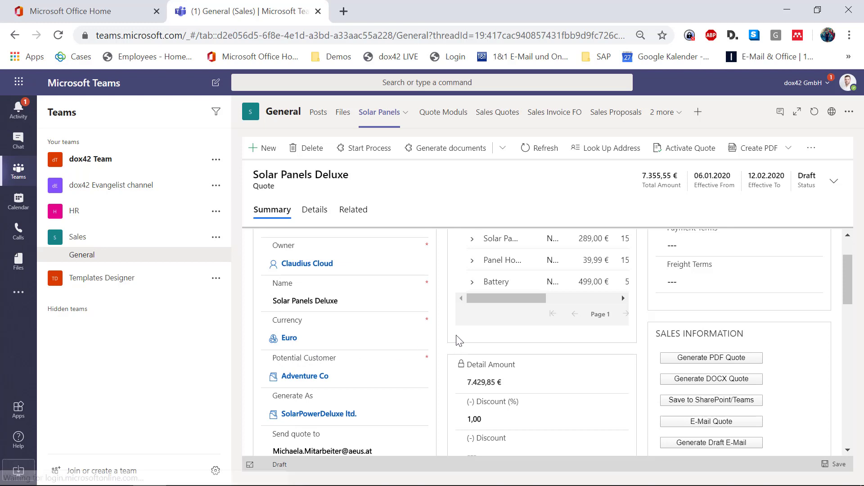
scroll(542, 355, up, 2)
scroll(703, 374, down, 2)
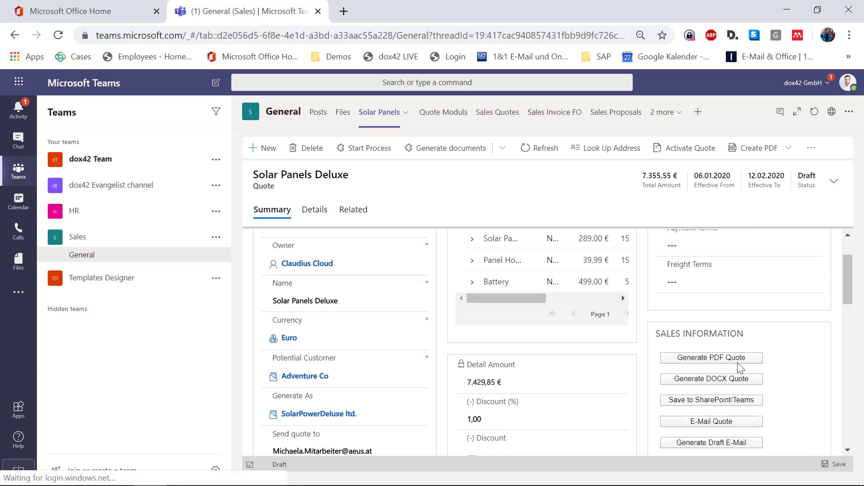
scroll(628, 347, down, 2)
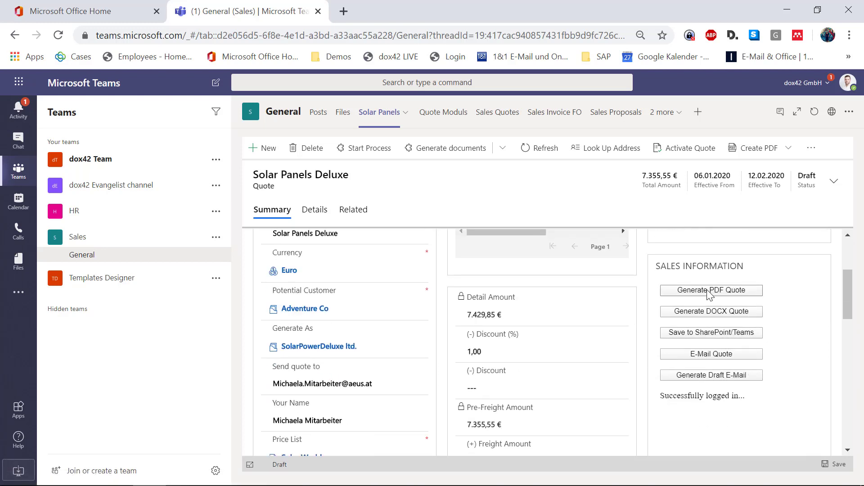
click(726, 292)
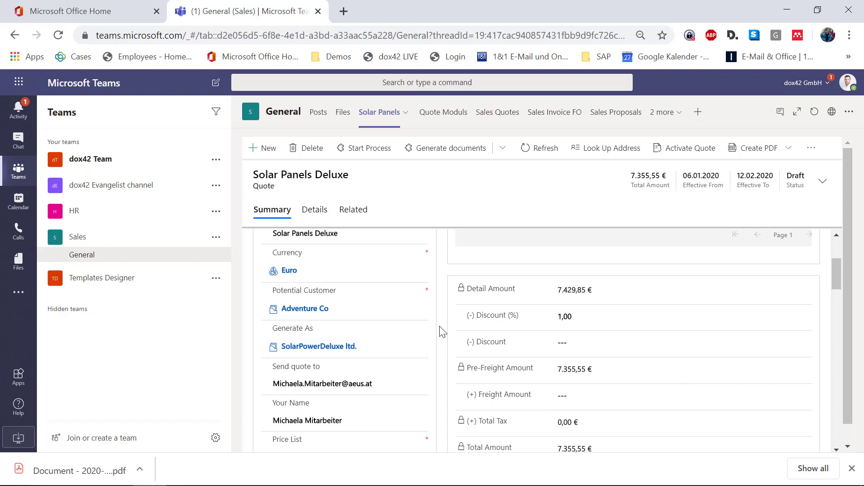
click(93, 468)
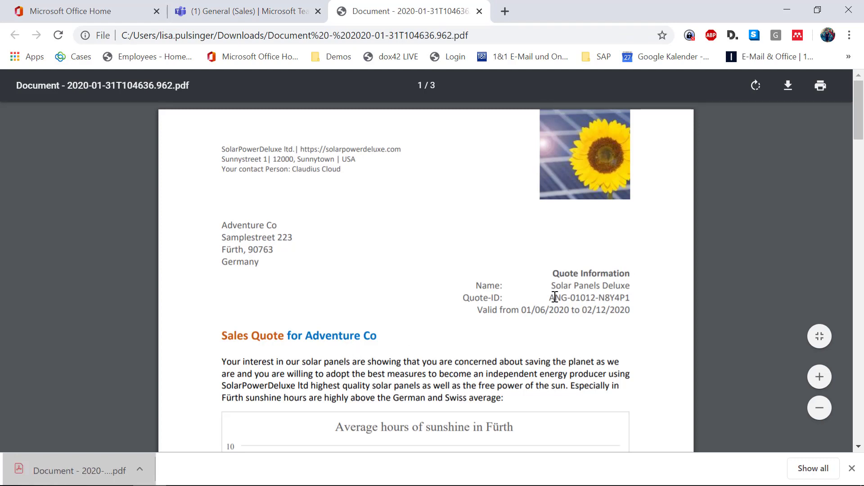
key(ctrl+minus)
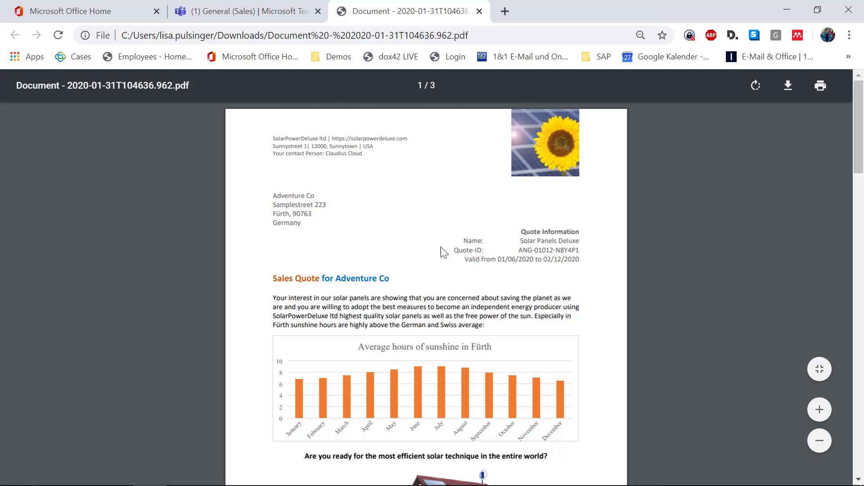
scroll(443, 252, down, 3)
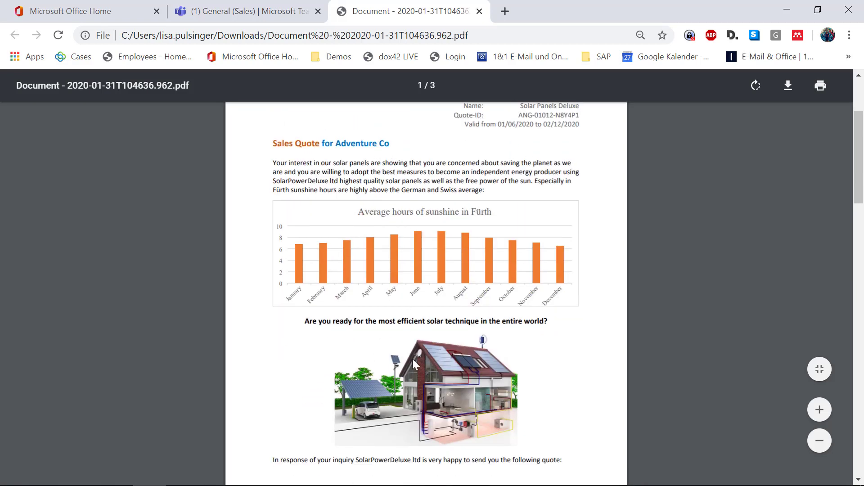
scroll(413, 360, down, 9)
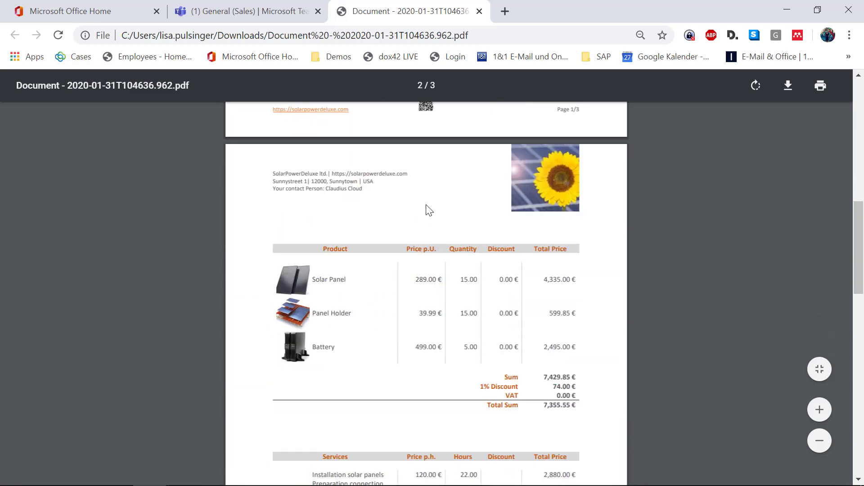
scroll(444, 238, down, 3)
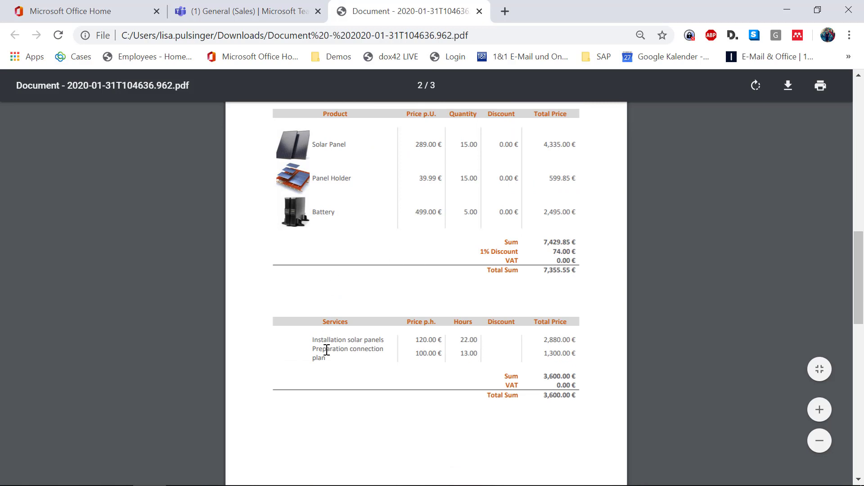
scroll(334, 372, down, 3)
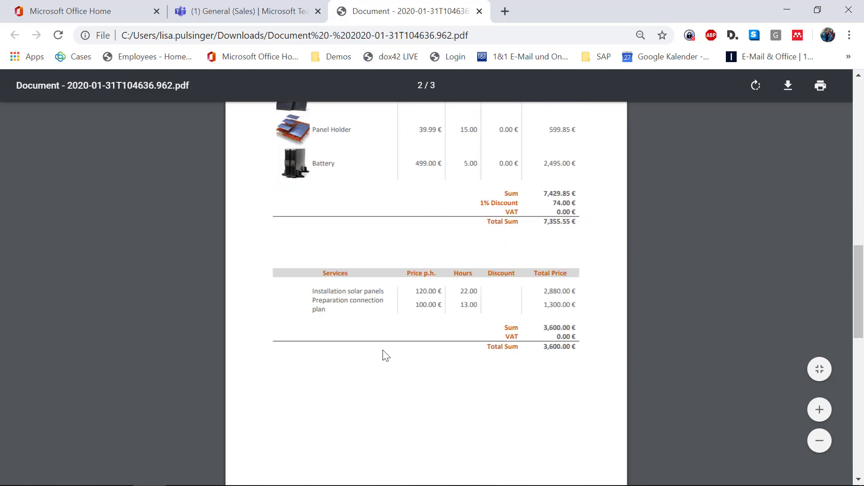
scroll(522, 288, down, 5)
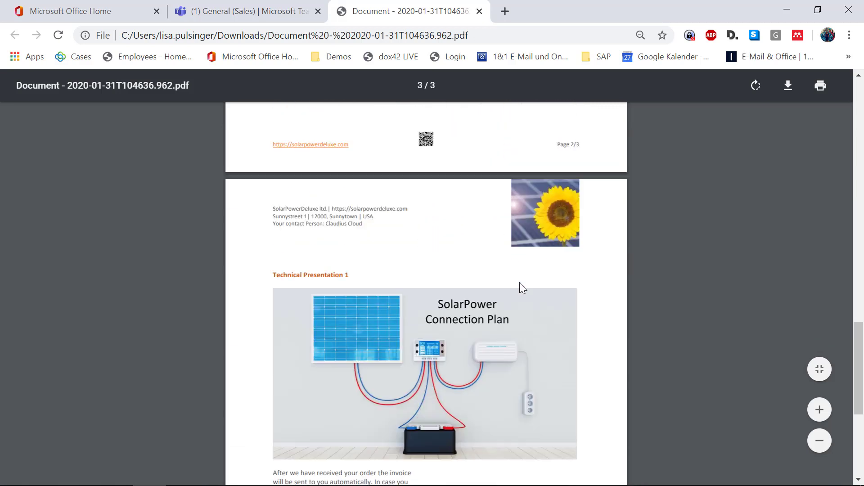
scroll(424, 307, down, 2)
scroll(353, 343, down, 2)
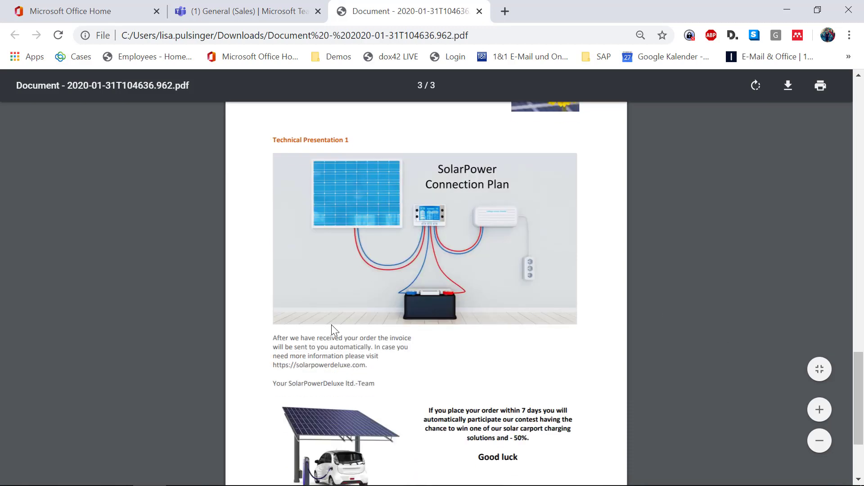
scroll(386, 381, up, 3)
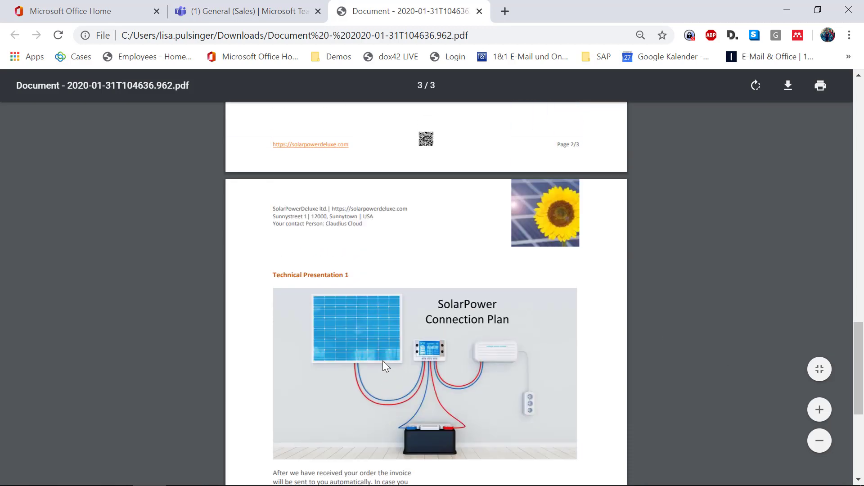
scroll(514, 285, up, 20)
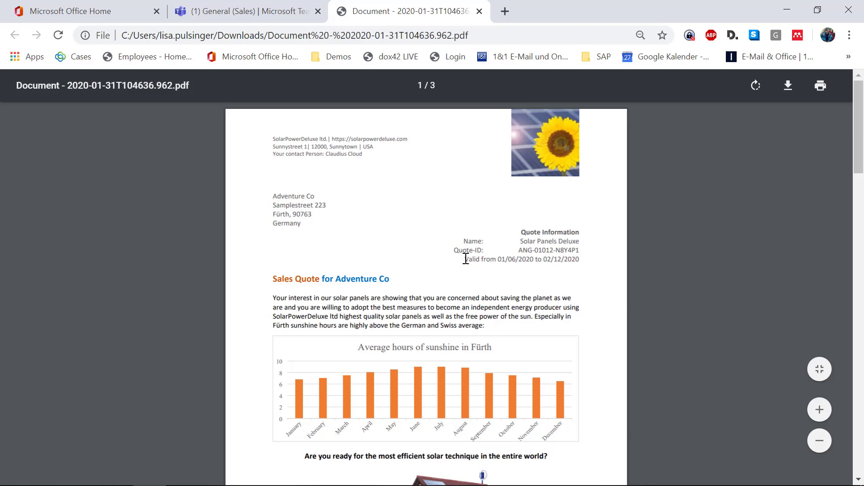
click(480, 11)
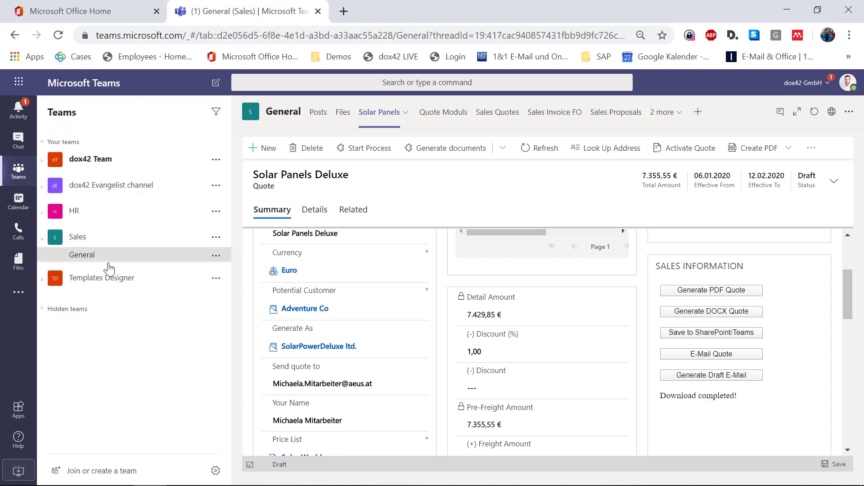
Step: Open Sales_Quote.docx from the Templates Designer team's CRM Sales Templates library
click(109, 290)
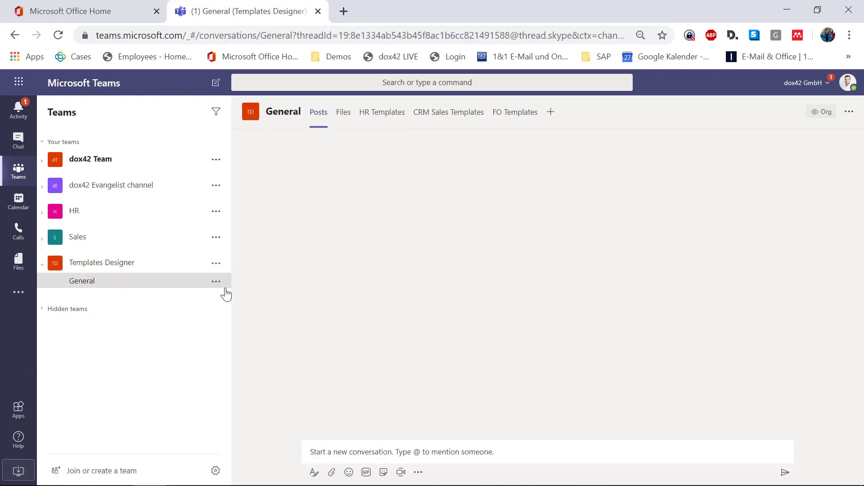
click(448, 114)
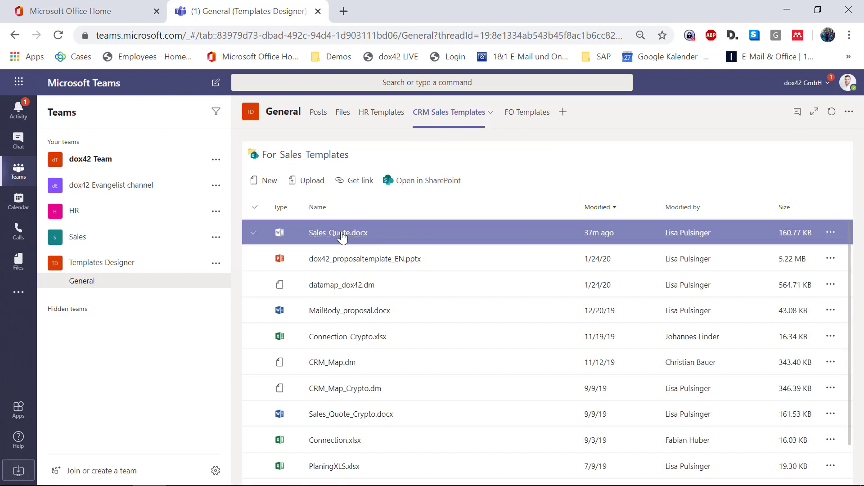
click(342, 233)
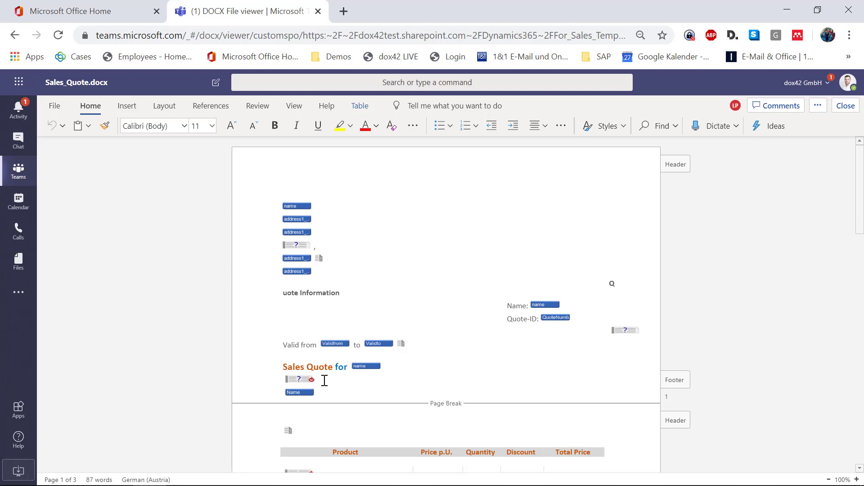
Step: Bring up Sales_Quote.docx in Word desktop, show the dox42 ribbon, and dismiss the share prompt
mouse_move(285, 483)
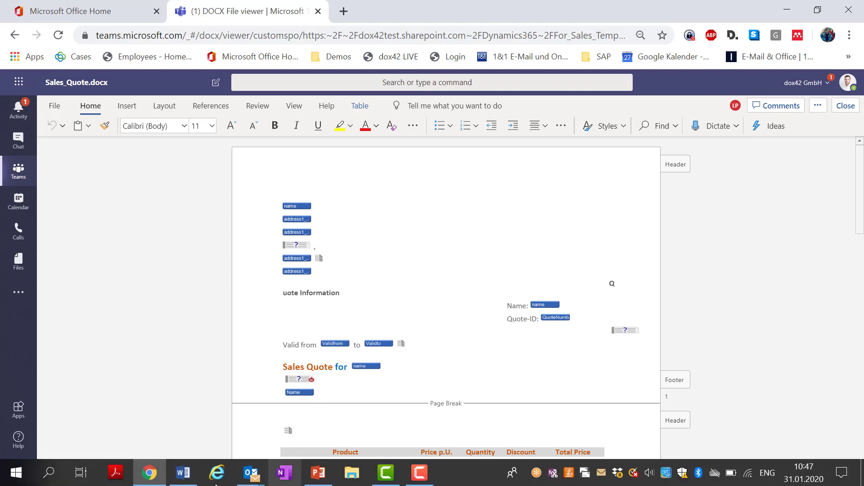
click(183, 473)
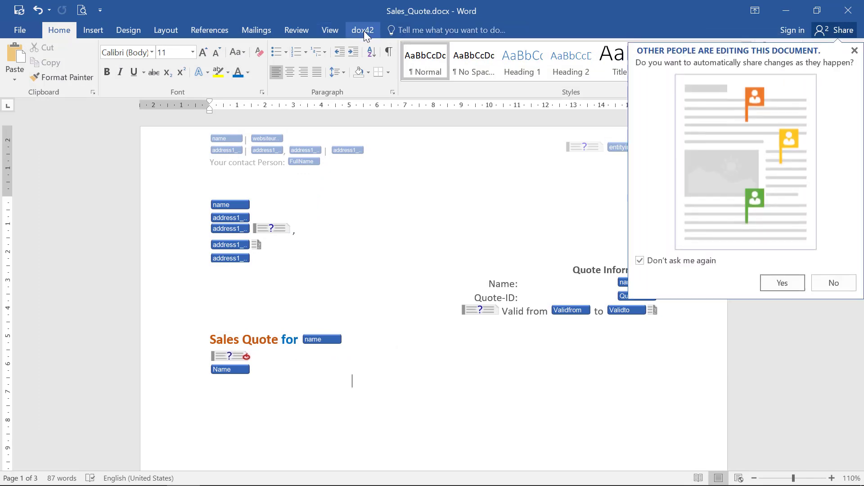
click(363, 30)
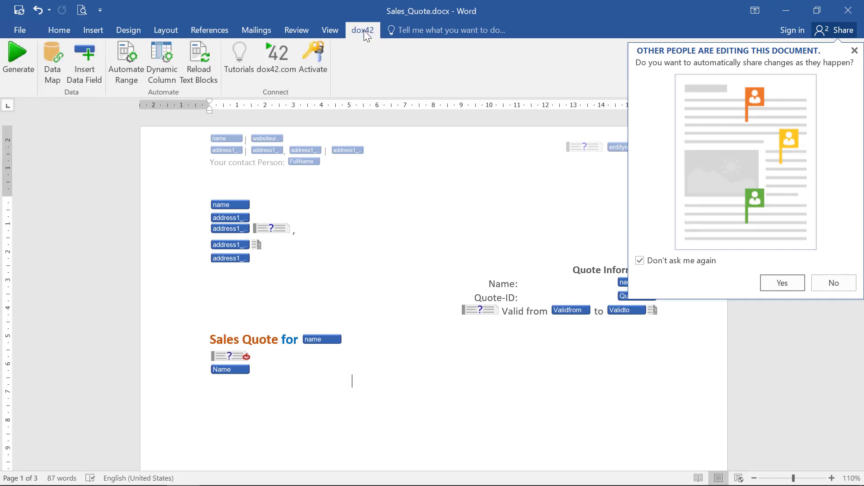
click(854, 50)
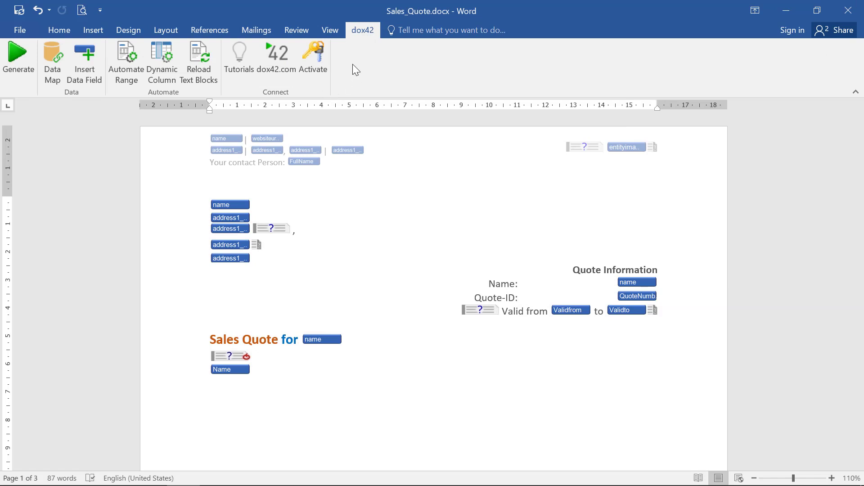
click(53, 65)
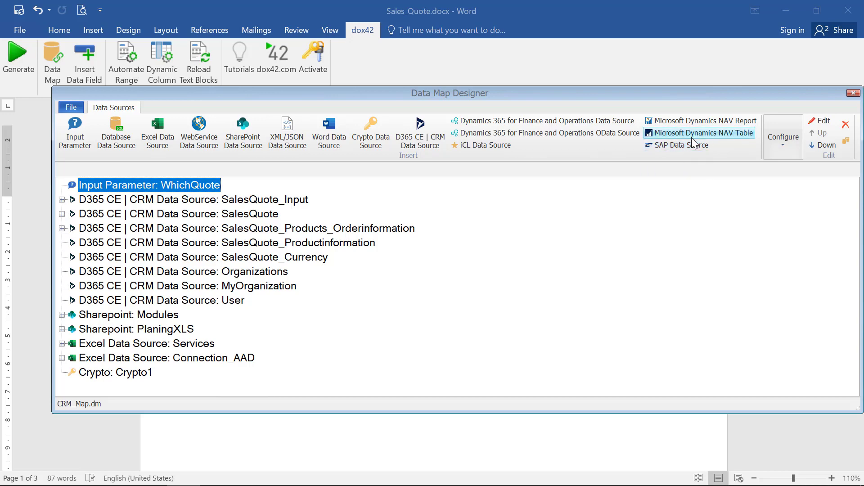
click(853, 93)
Step: Inspect the SalesQuote_Productinformation fields in the dox42 data field list
click(91, 53)
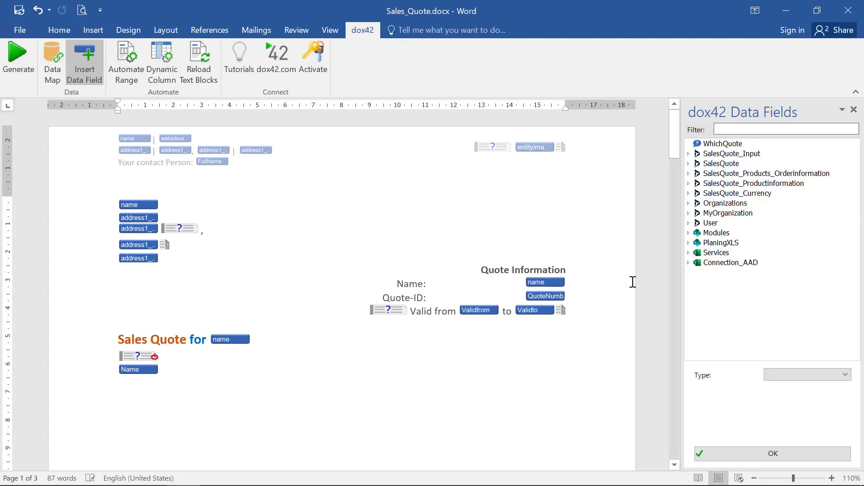
click(688, 187)
click(689, 185)
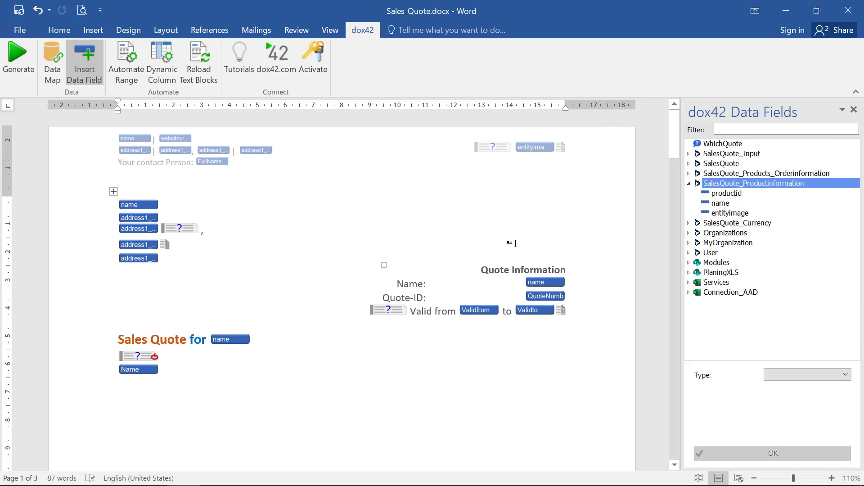
click(854, 109)
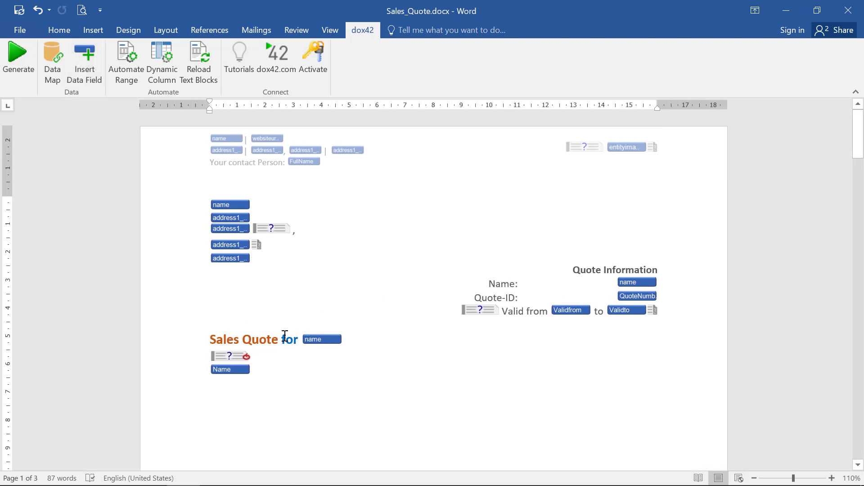
Step: Colour the word 'for' in the Sales Quote heading orange
drag(282, 339, 367, 333)
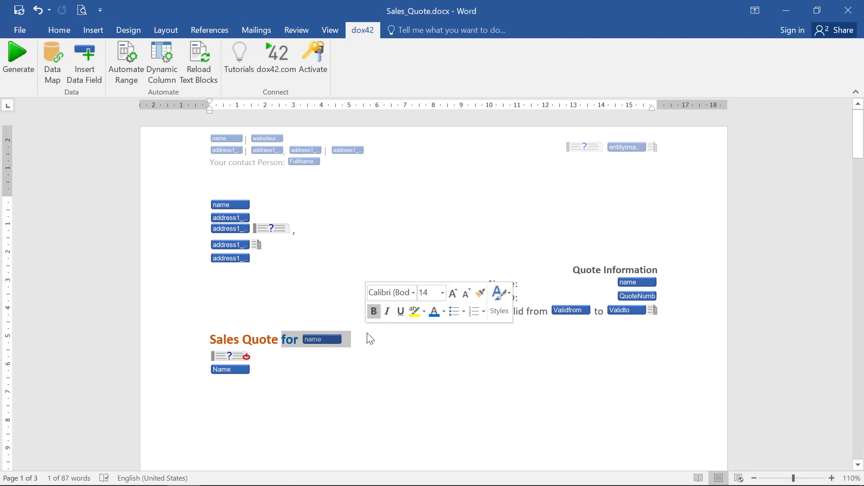
click(444, 312)
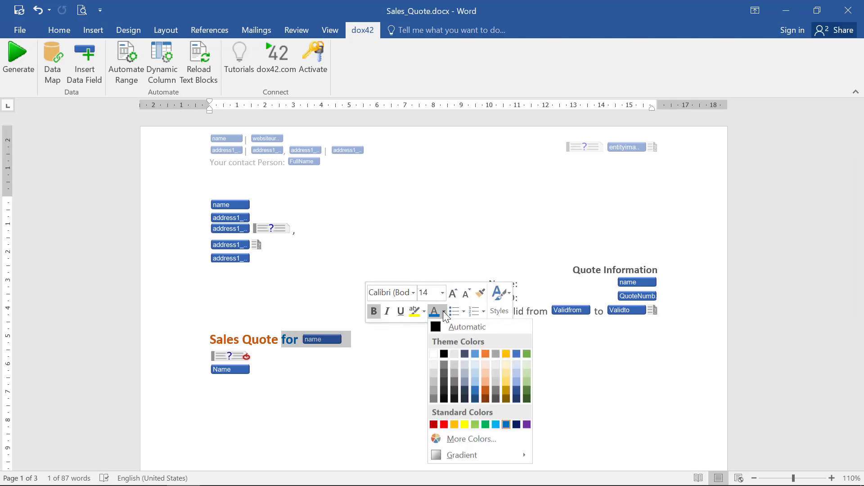
click(486, 391)
click(361, 326)
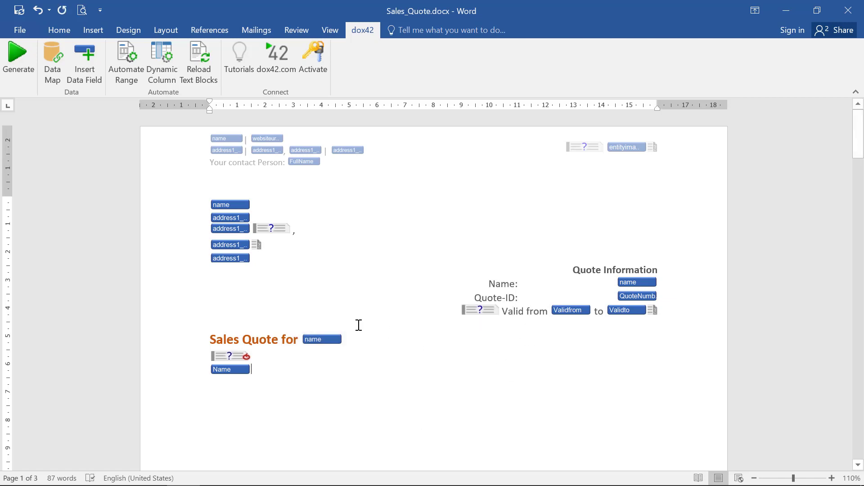